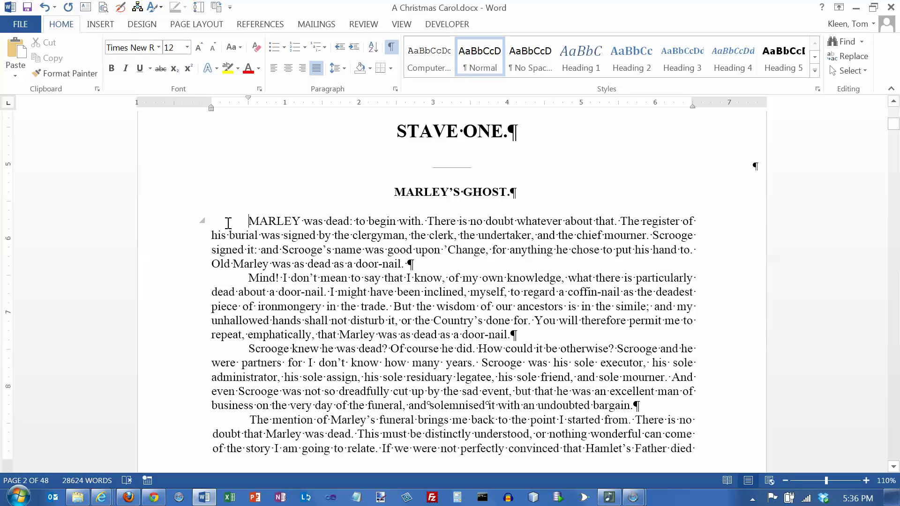
Select the opening MARLEY paragraph through its paragraph mark.
left_click_drag(248, 221, 433, 263)
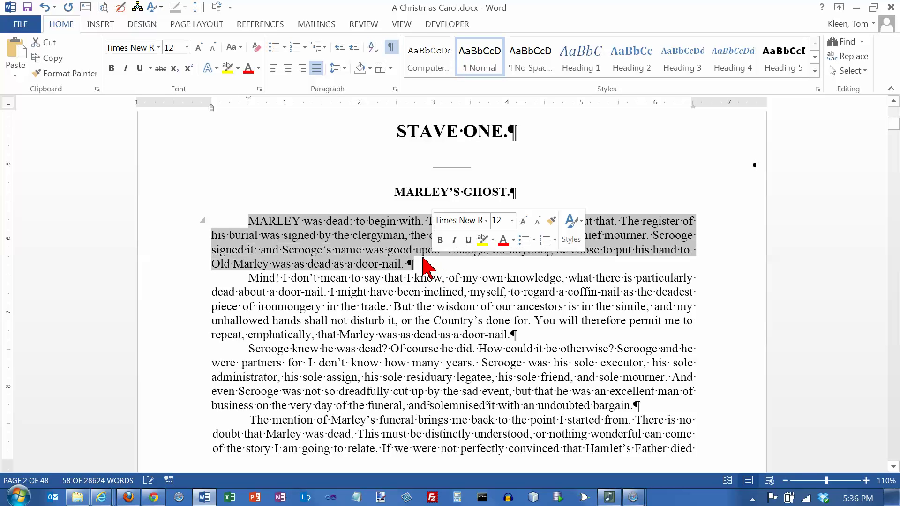
Change the opening MARLEY paragraph's font from Times New Roman to Tahoma.
left_click(159, 47)
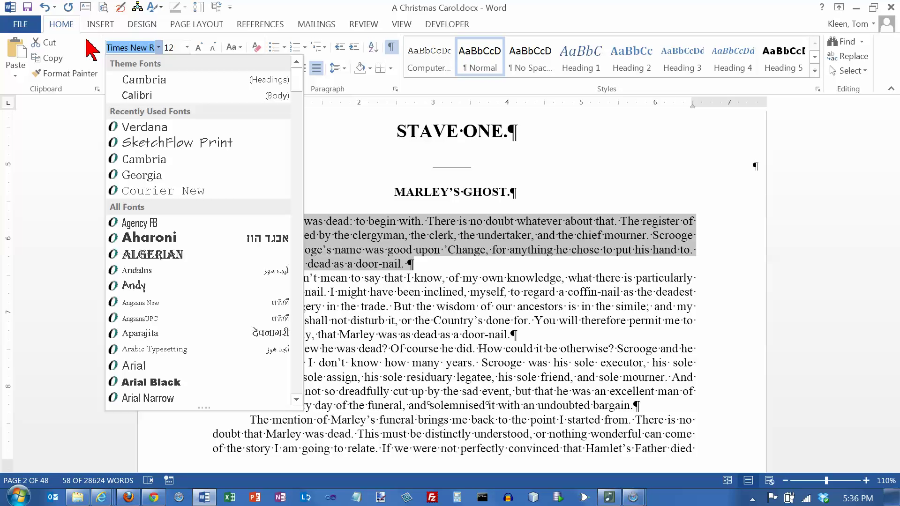
type("t")
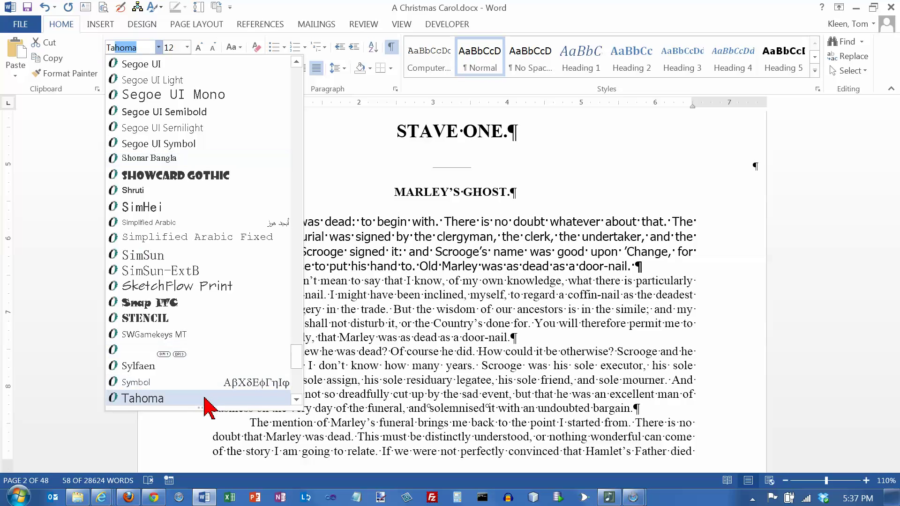
mouse_move(298, 358)
left_mouse_down()
mouse_move(302, 70)
mouse_move(298, 370)
left_mouse_up()
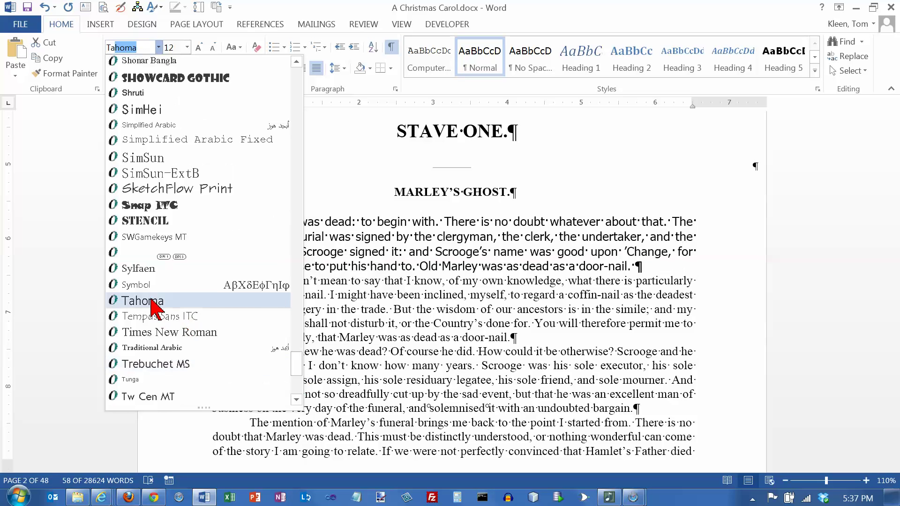
left_click(151, 300)
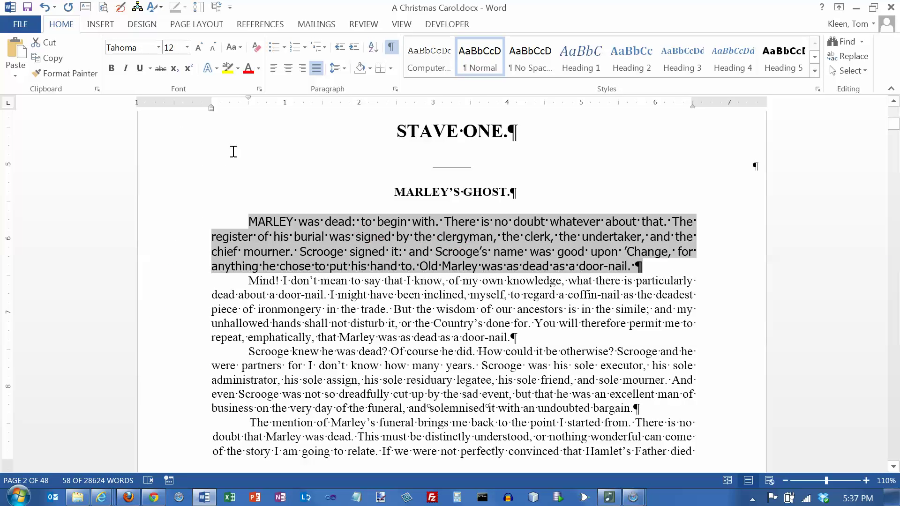
Undo Tahoma, try 14 pt, then undo back to 12-point Times New Roman.
left_click(45, 7)
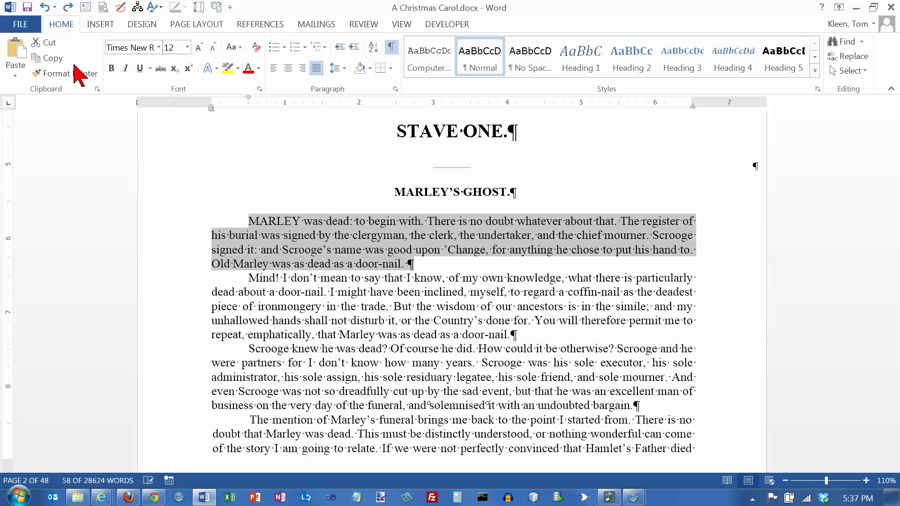
left_click(188, 48)
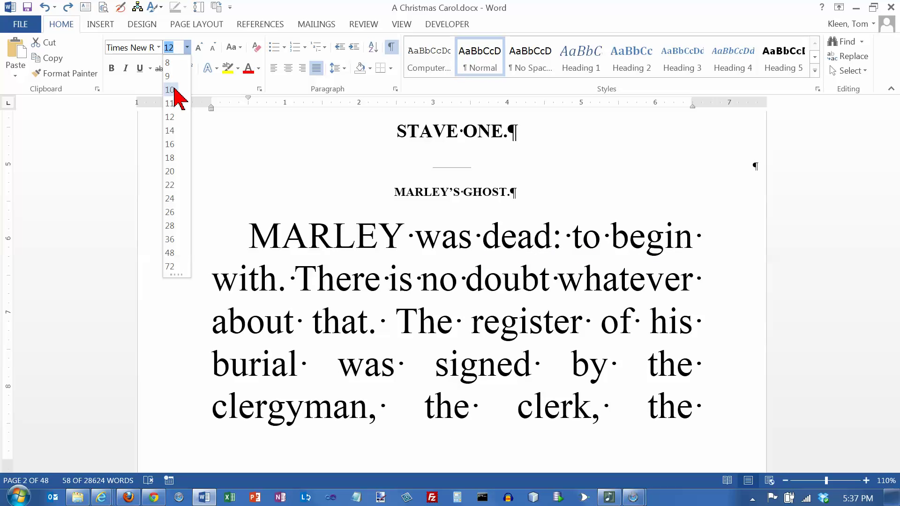
left_click(169, 130)
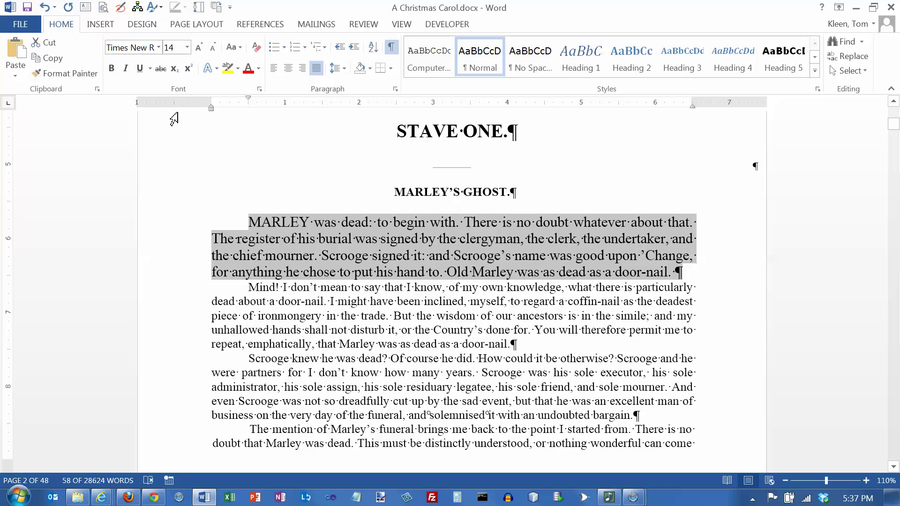
left_click(44, 7)
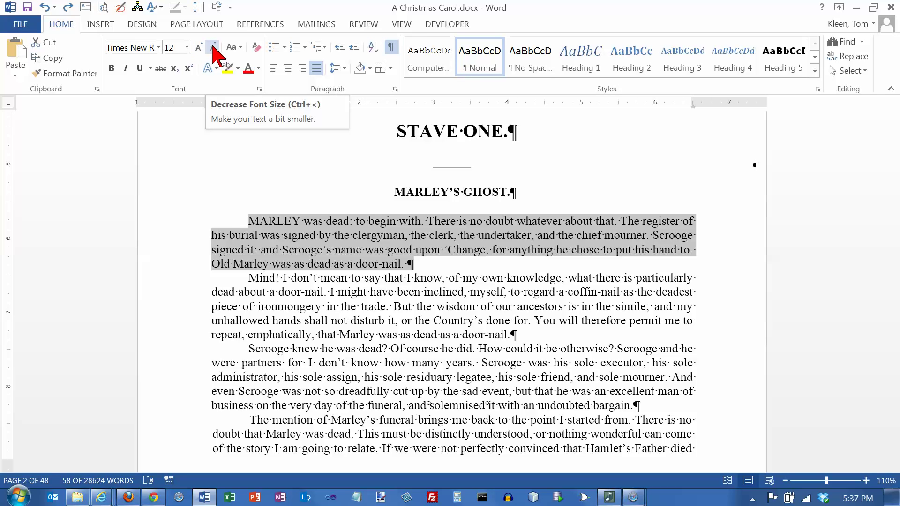
left_click(198, 48)
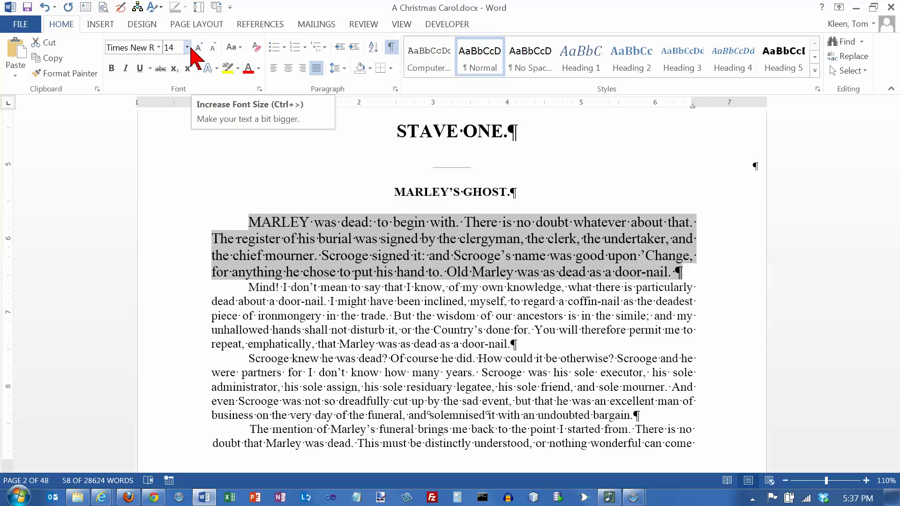
left_click(187, 48)
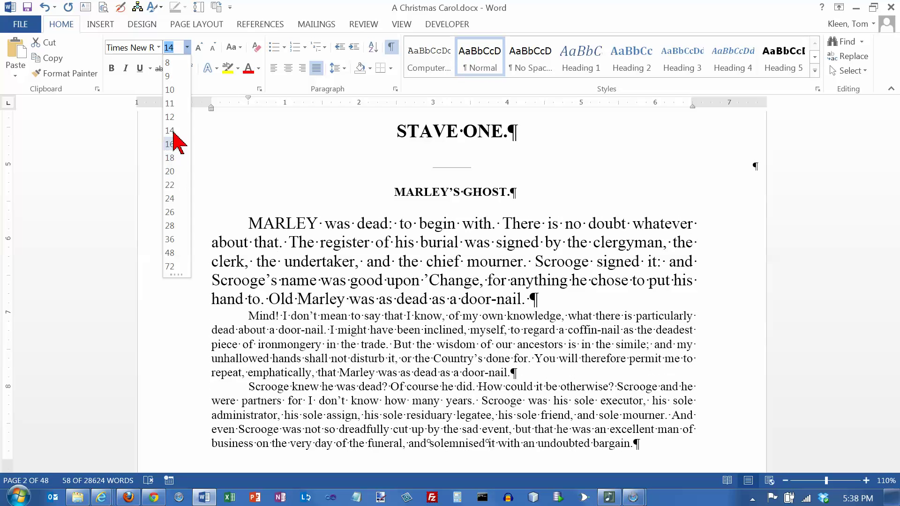
left_click(200, 49)
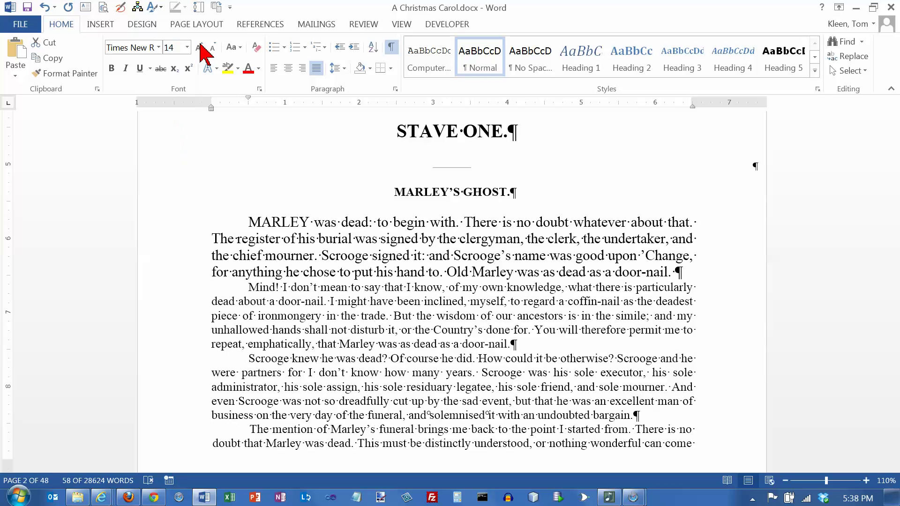
left_click(200, 49)
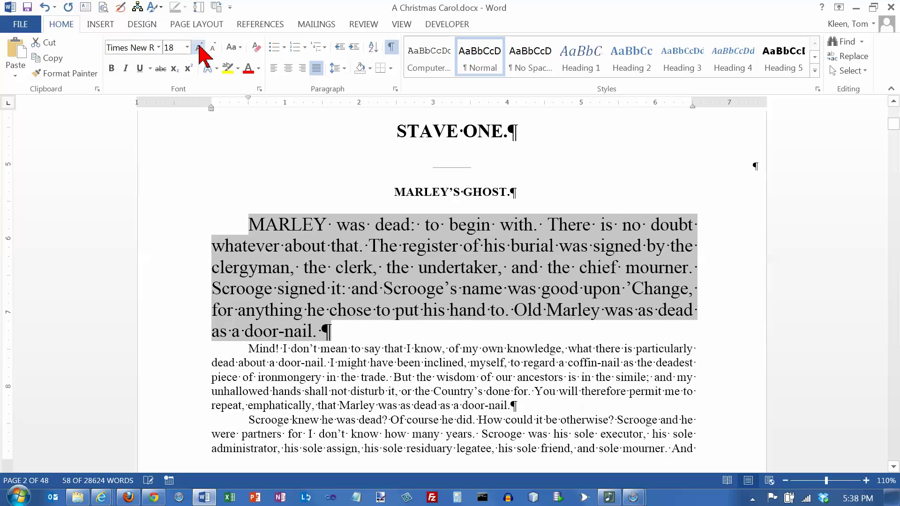
left_click(200, 48)
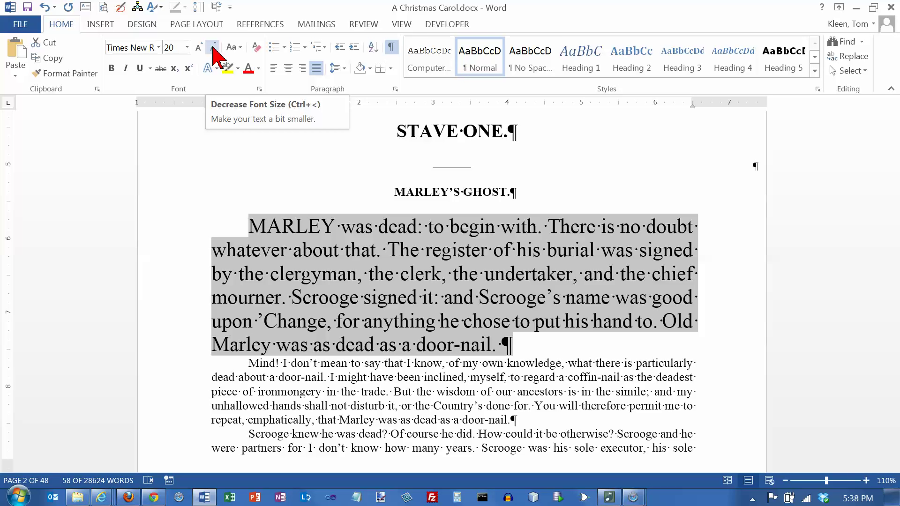
left_click(214, 48)
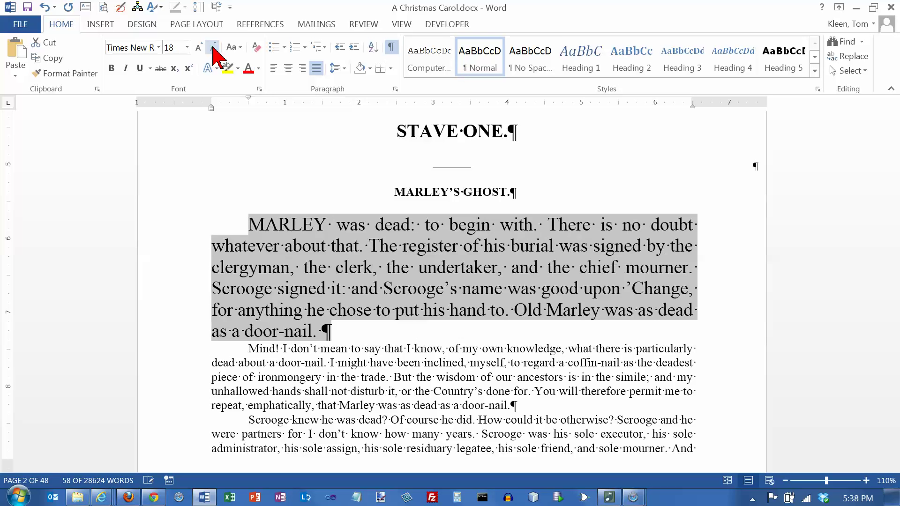
left_click(214, 48)
left_click(214, 47)
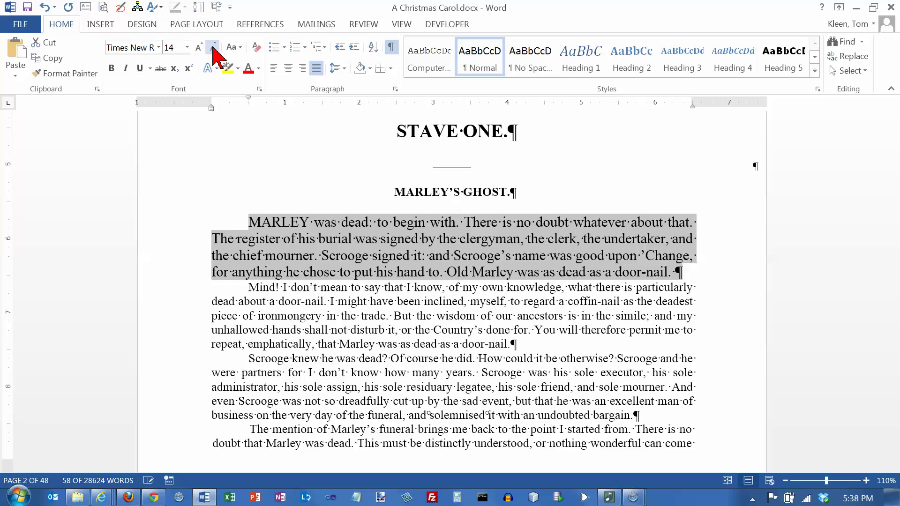
left_click(214, 48)
left_click(214, 48)
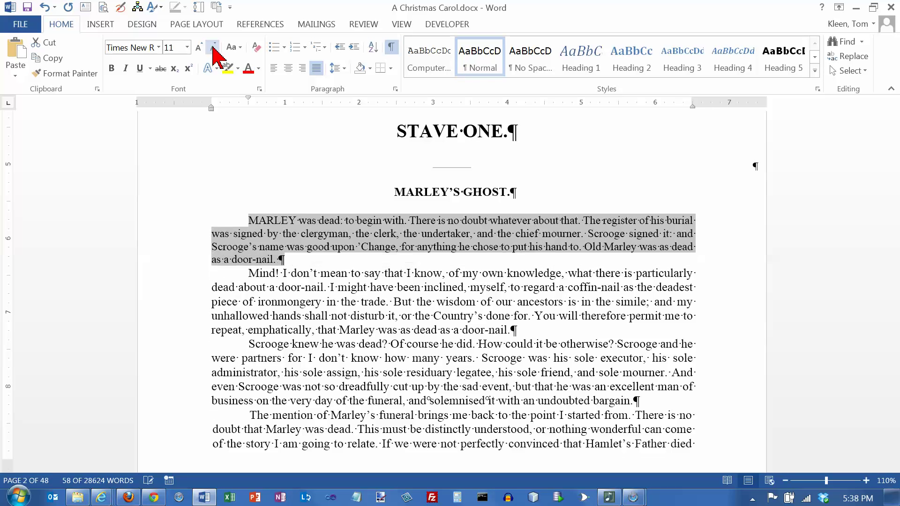
left_click(214, 48)
left_click(213, 47)
left_click(187, 48)
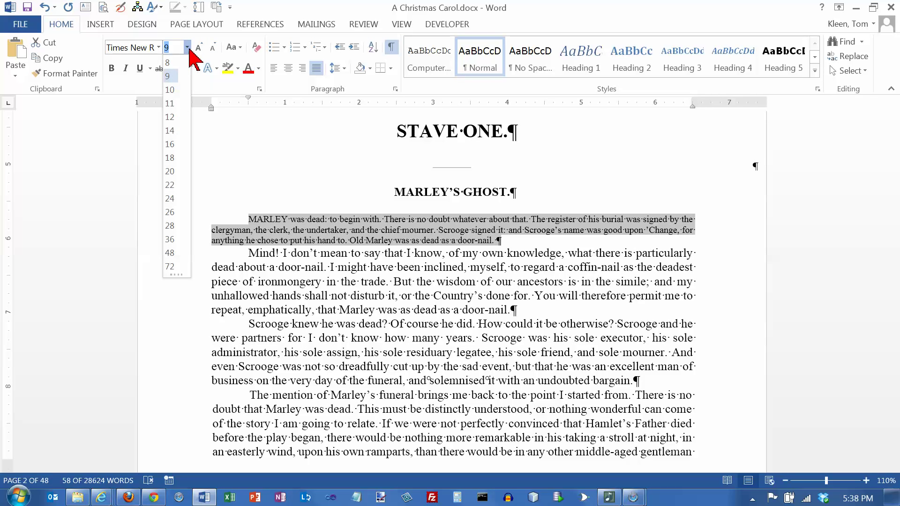
left_click(170, 118)
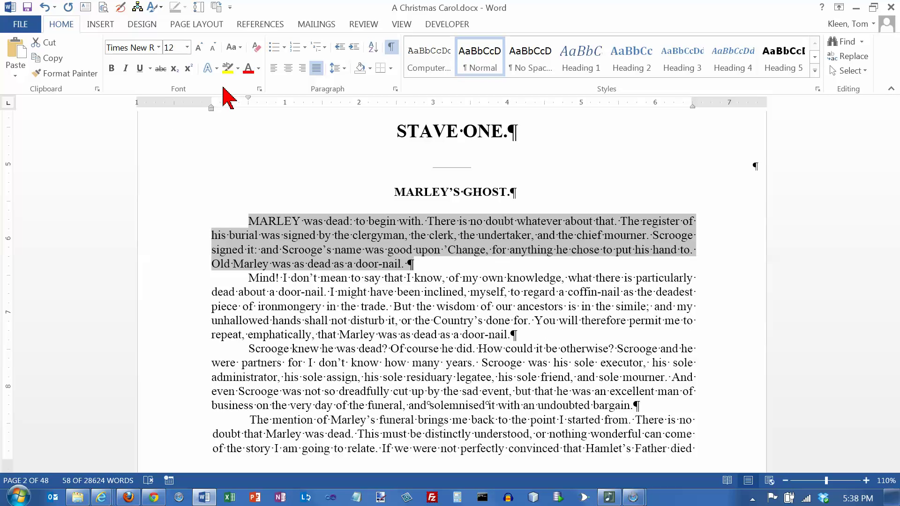
Try lowercase on the opening paragraph, undo it, then apply UPPERCASE via Change Case.
left_click(233, 49)
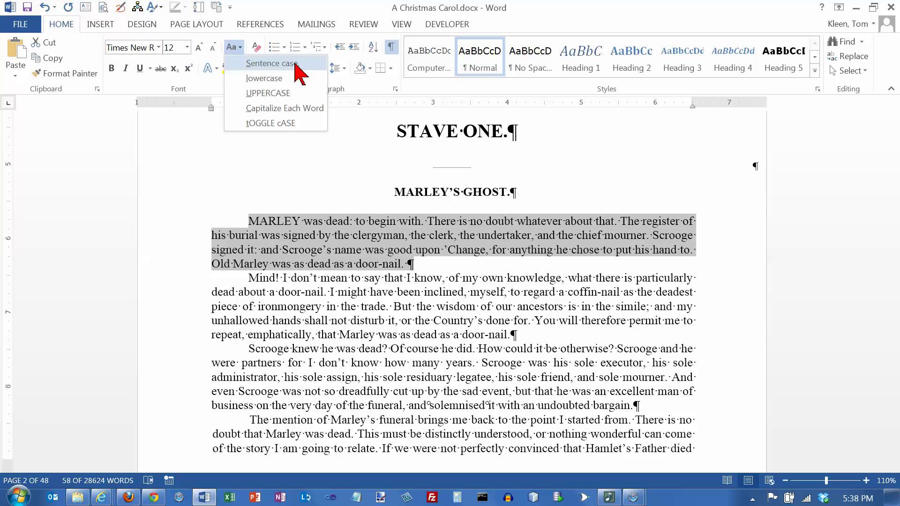
key("Escape")
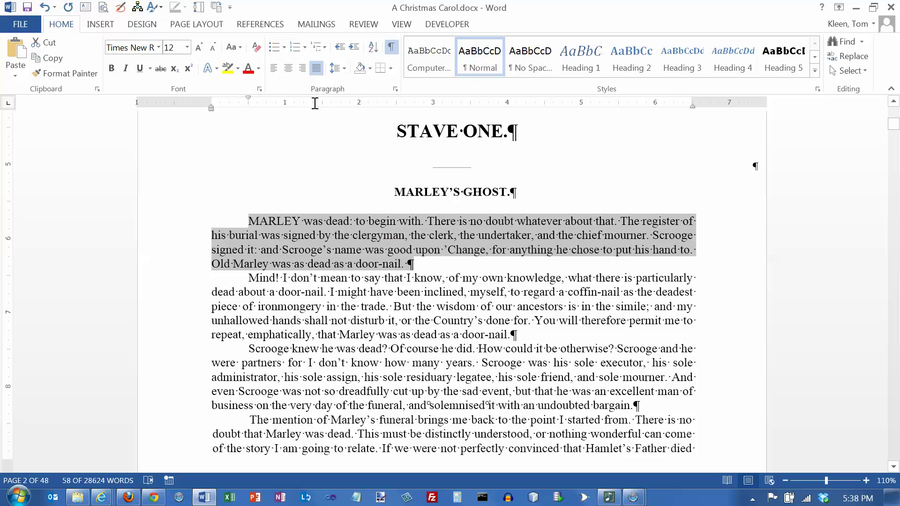
left_click(241, 49)
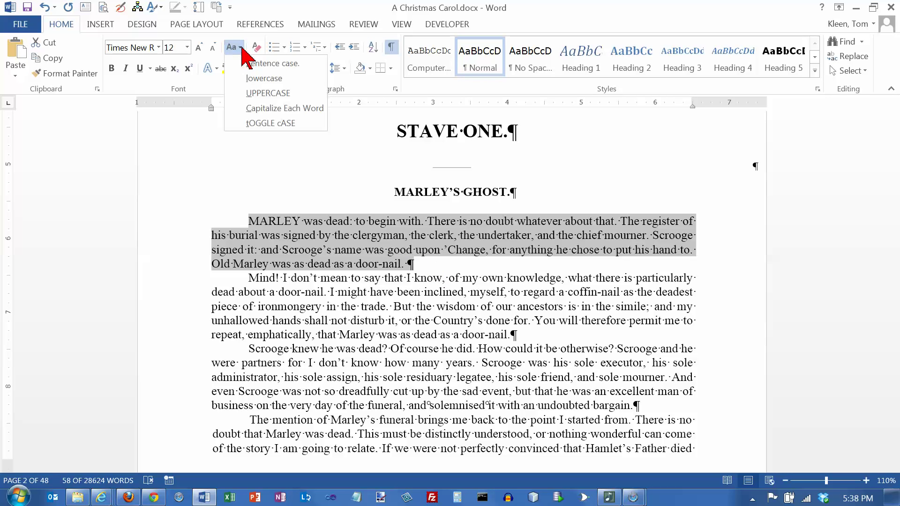
left_click(262, 79)
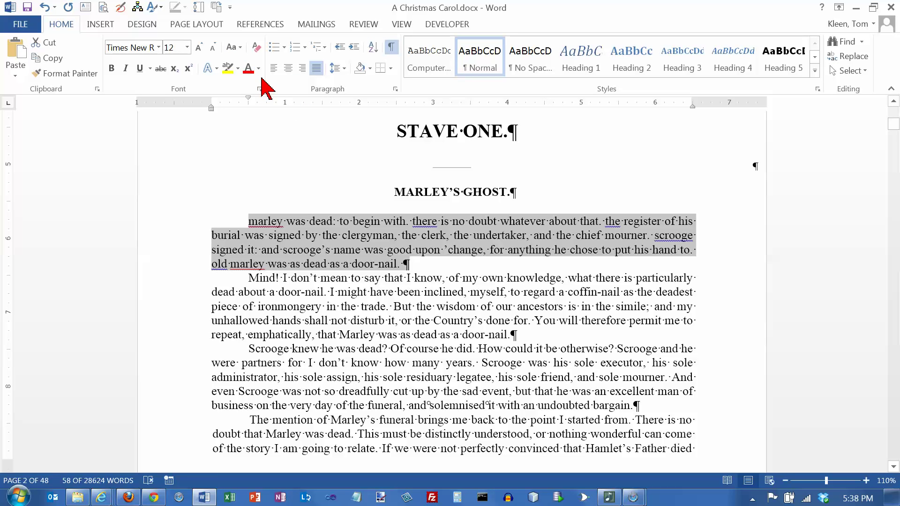
left_click(44, 8)
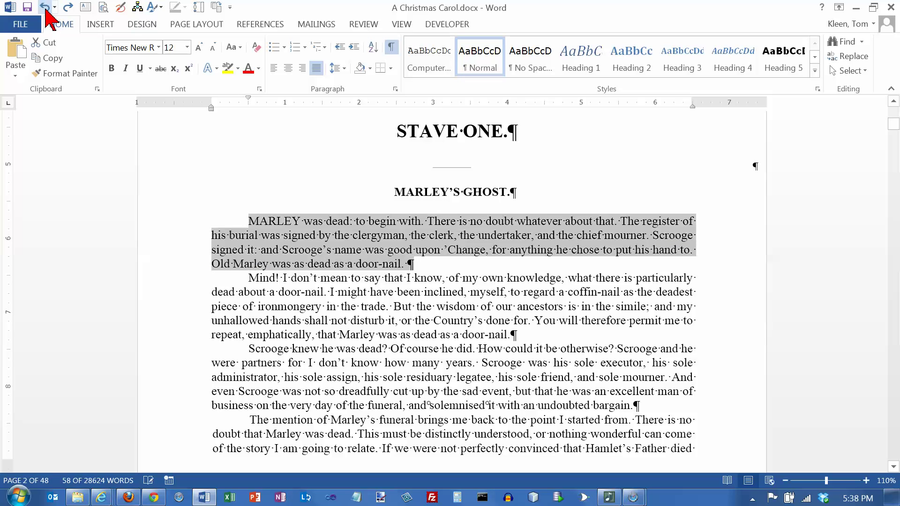
left_click(241, 47)
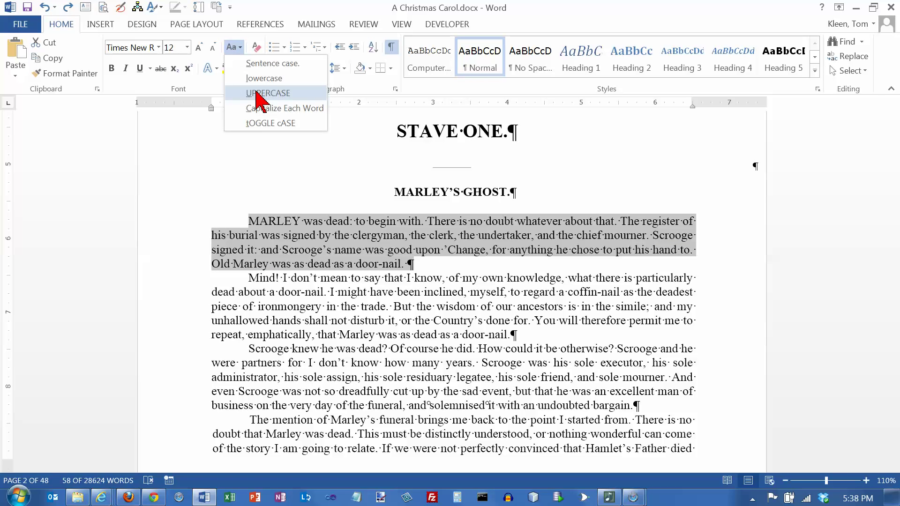
left_click(258, 93)
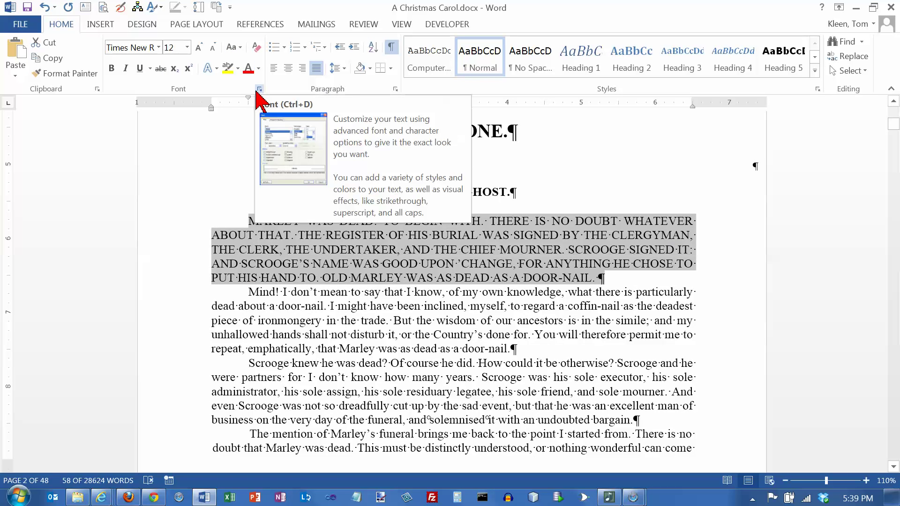
left_click(44, 7)
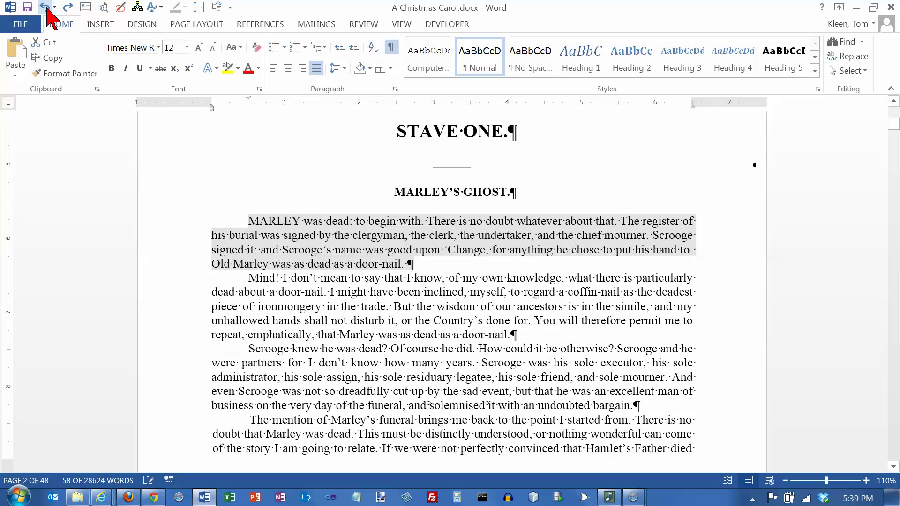
left_click(242, 47)
left_click(273, 108)
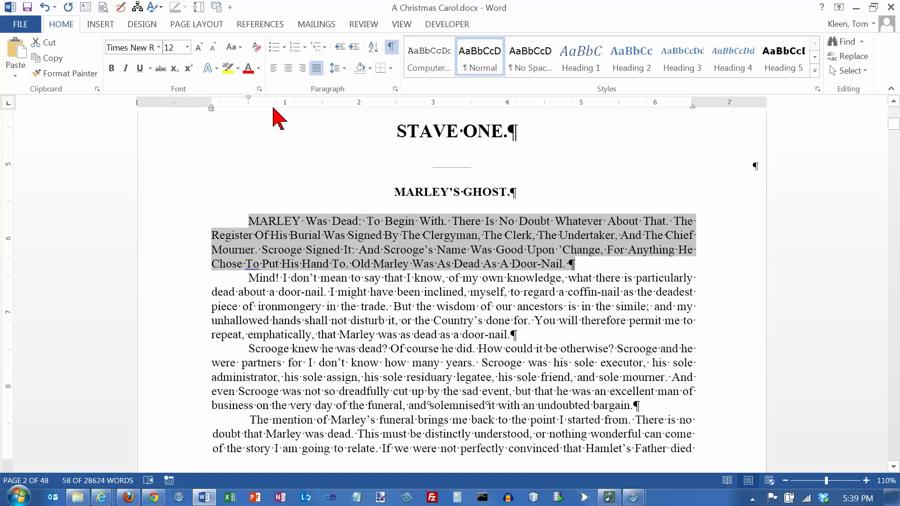
left_click(47, 10)
left_click(240, 47)
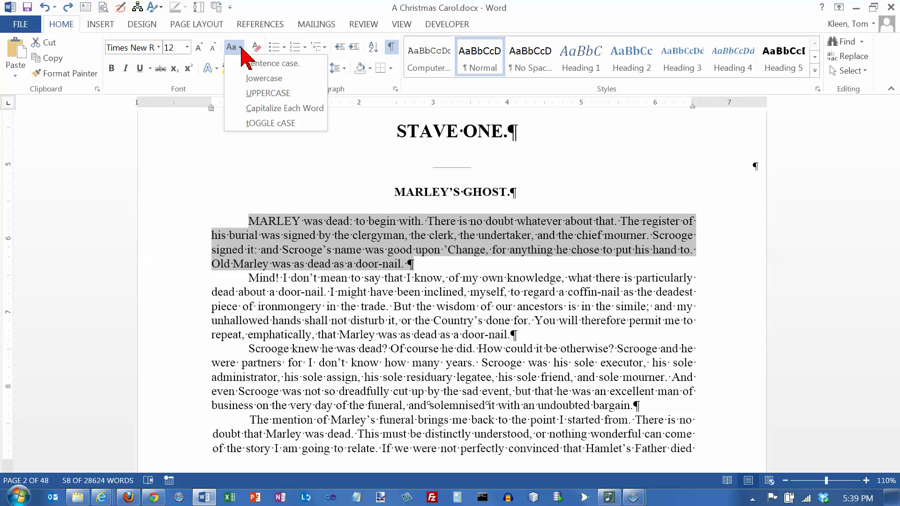
left_click(284, 123)
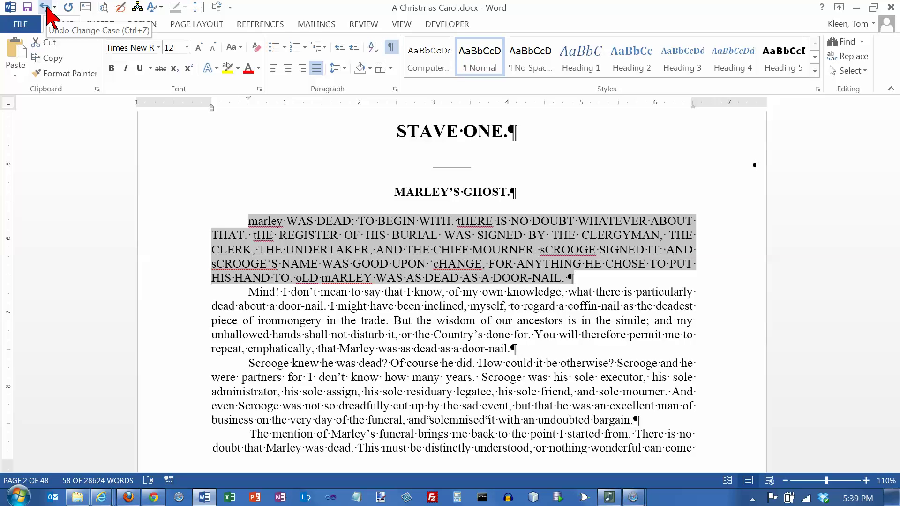
left_click(45, 7)
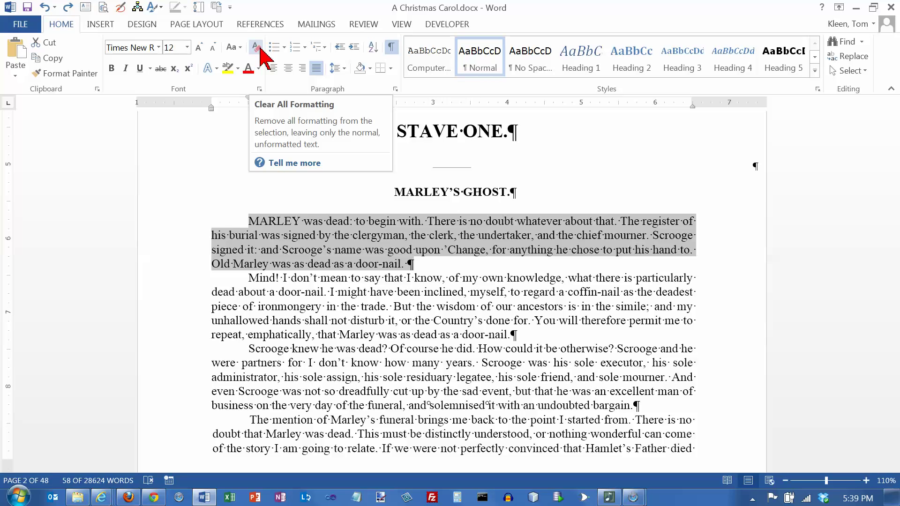
left_click(257, 47)
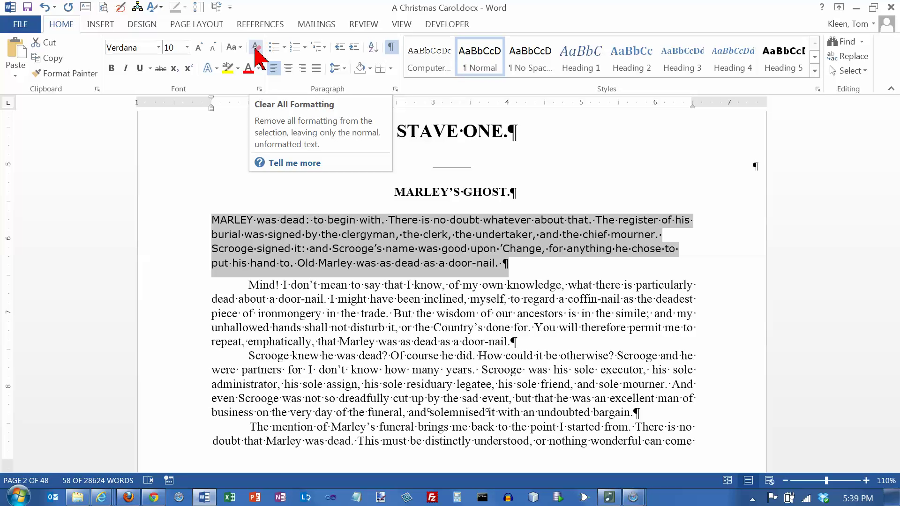
left_click(44, 7)
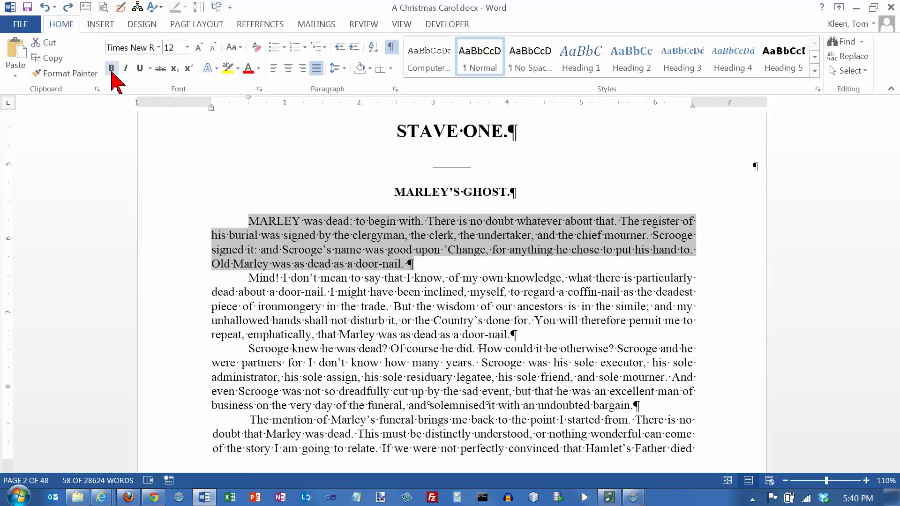
left_click(111, 69)
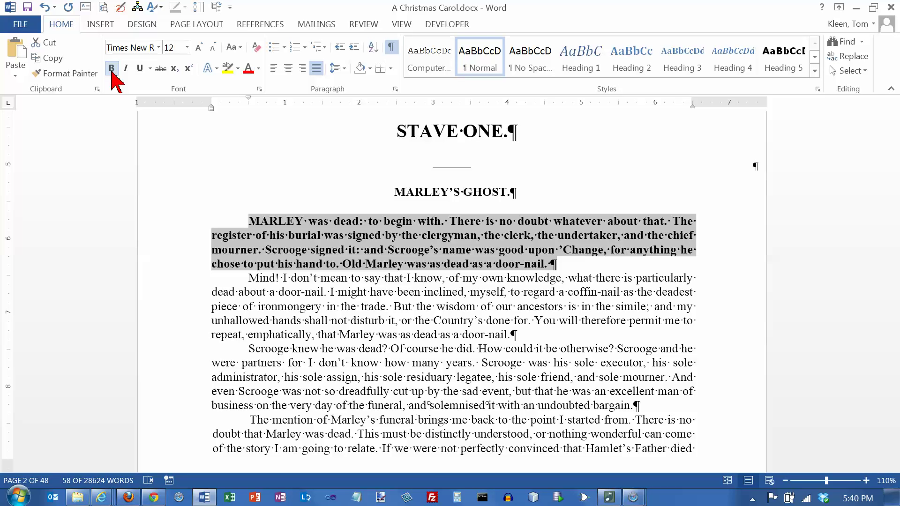
left_click(111, 69)
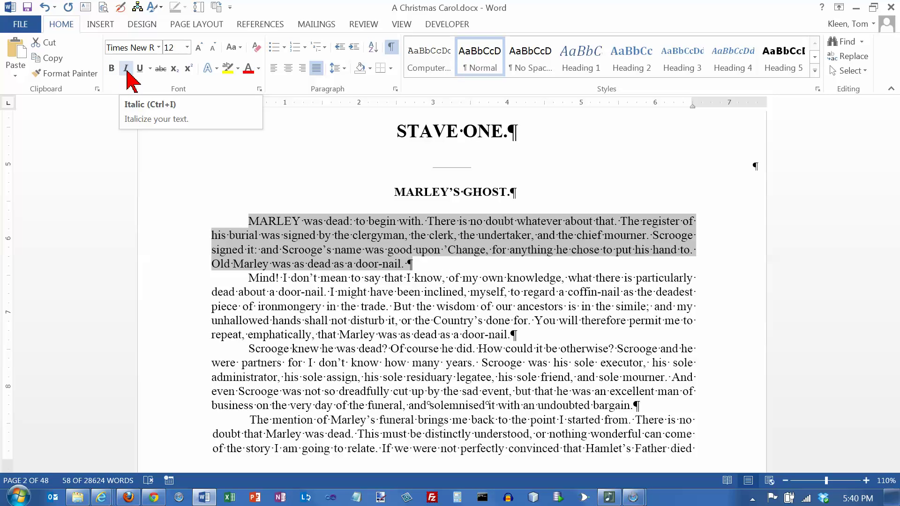
left_click(127, 69)
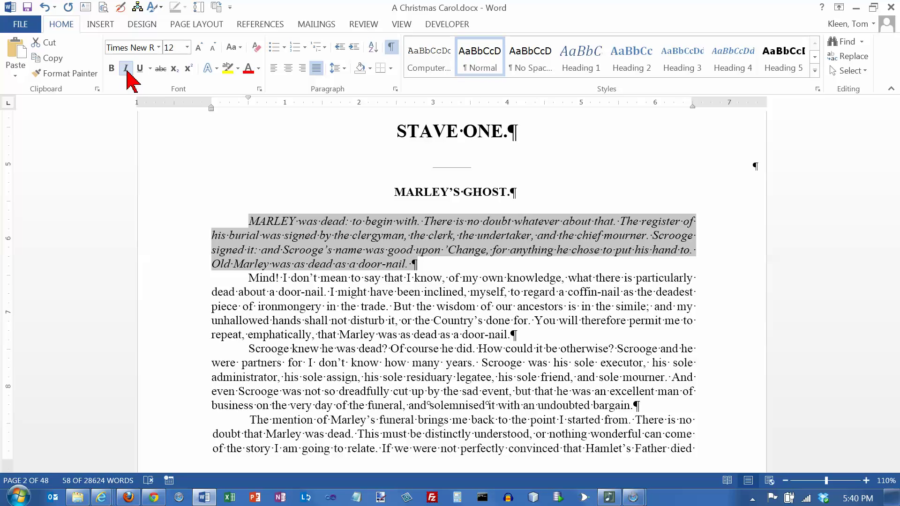
left_click(126, 69)
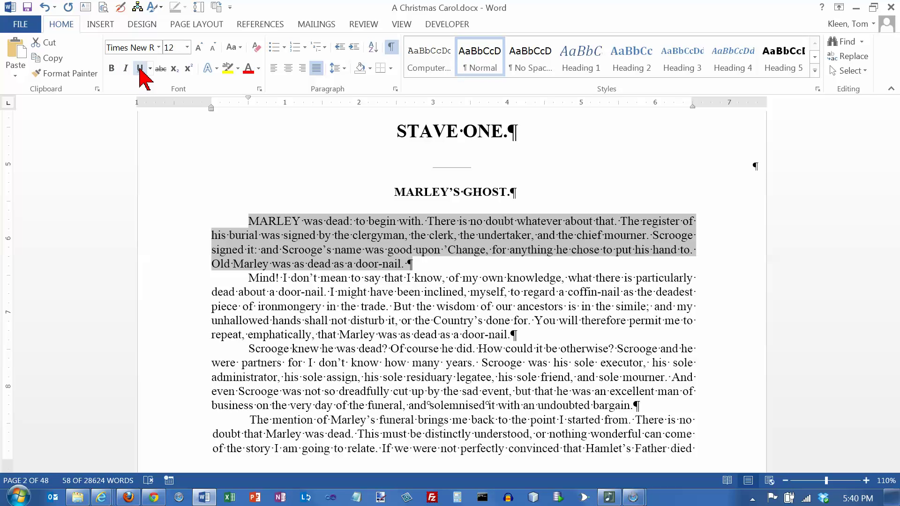
left_click(140, 69)
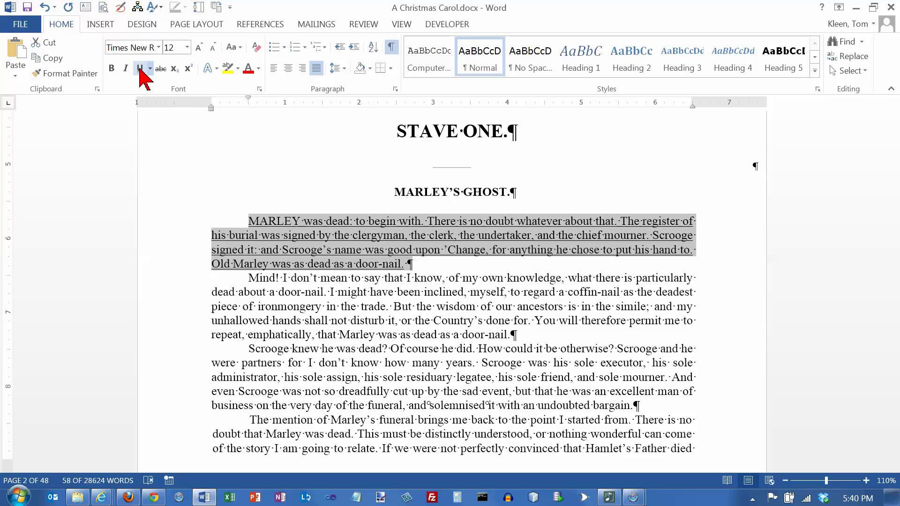
left_click(140, 68)
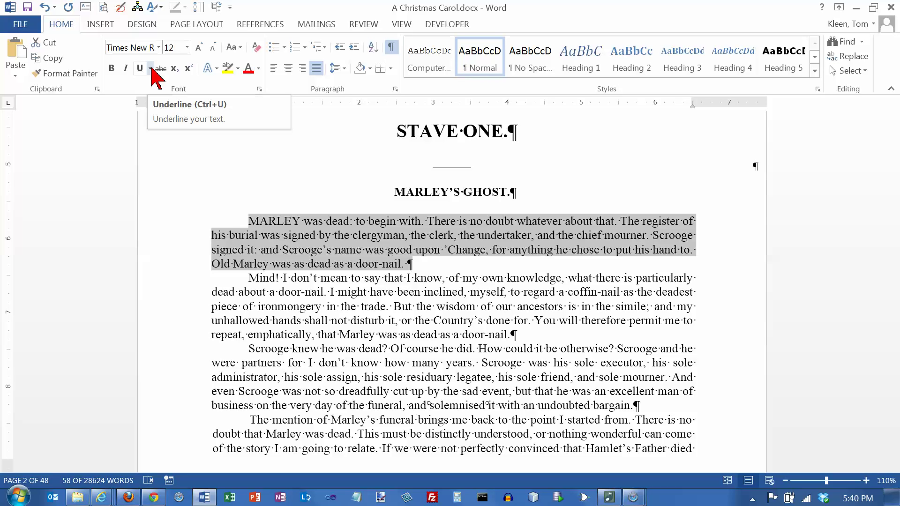
left_click(150, 69)
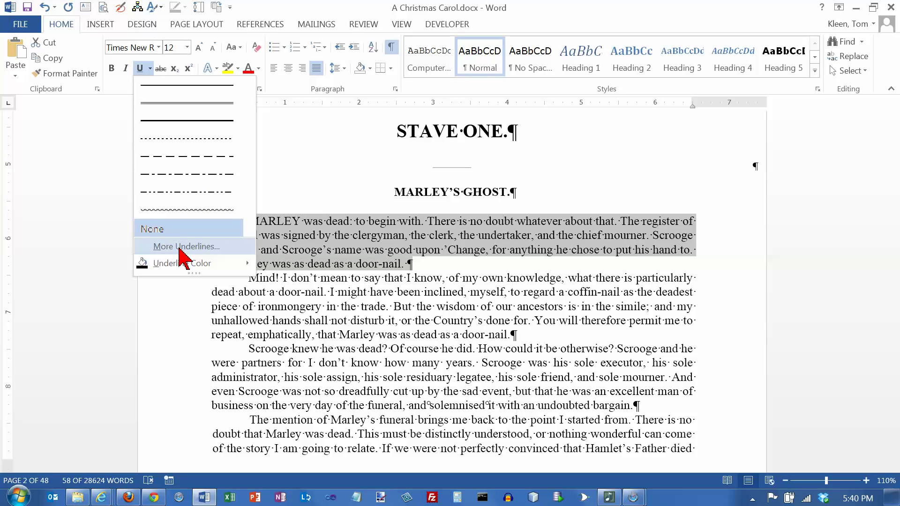
mouse_move(178, 270)
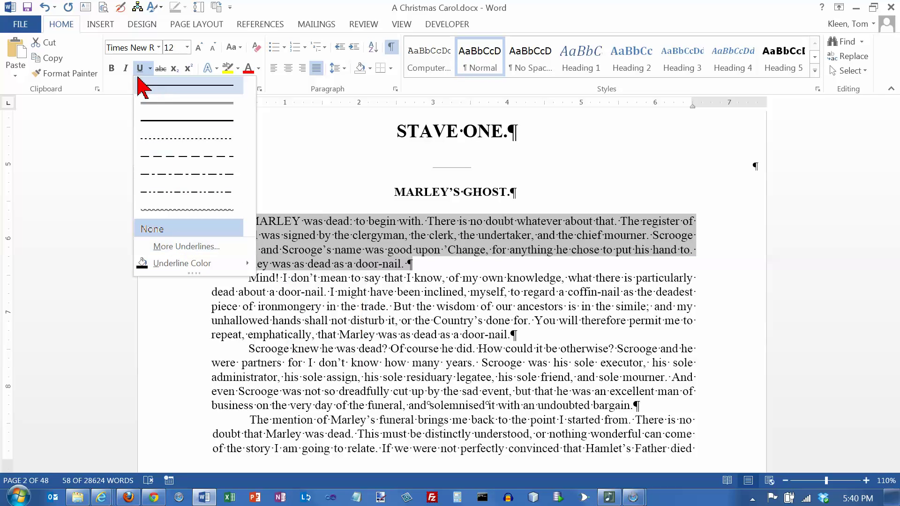
left_click(150, 69)
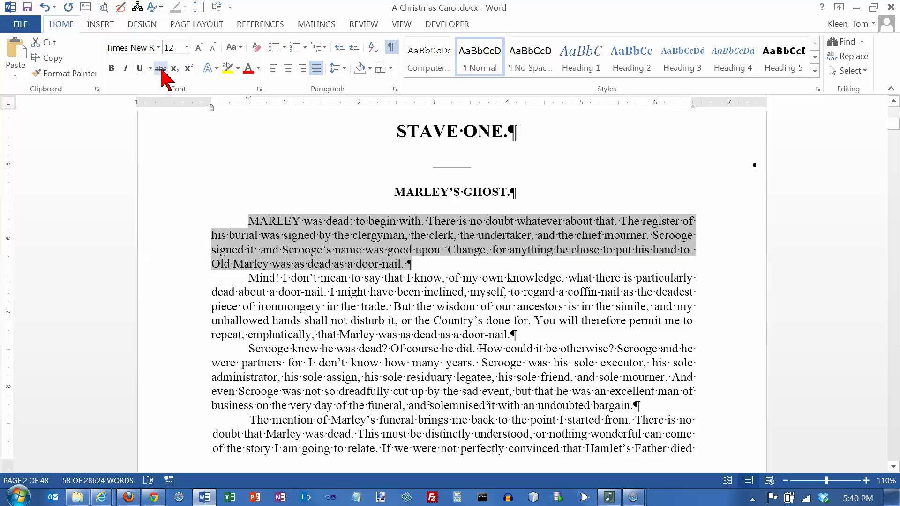
left_click(161, 69)
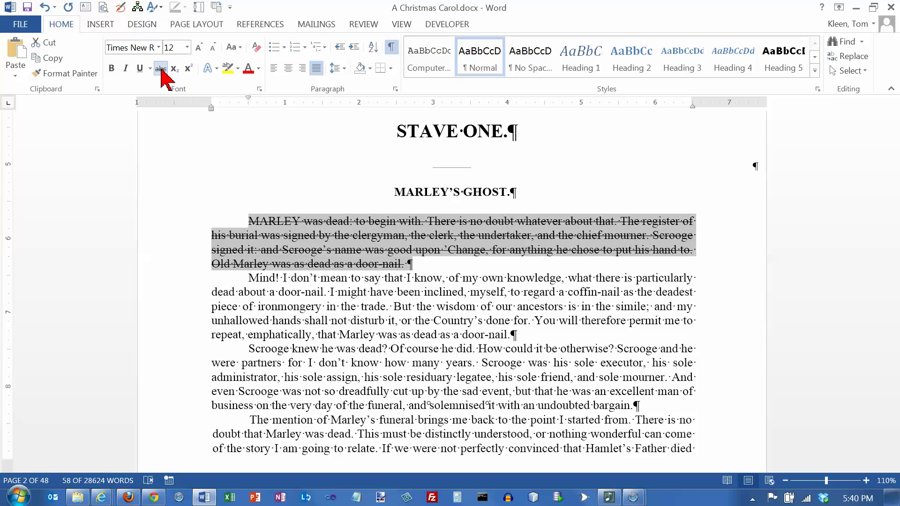
left_click(161, 69)
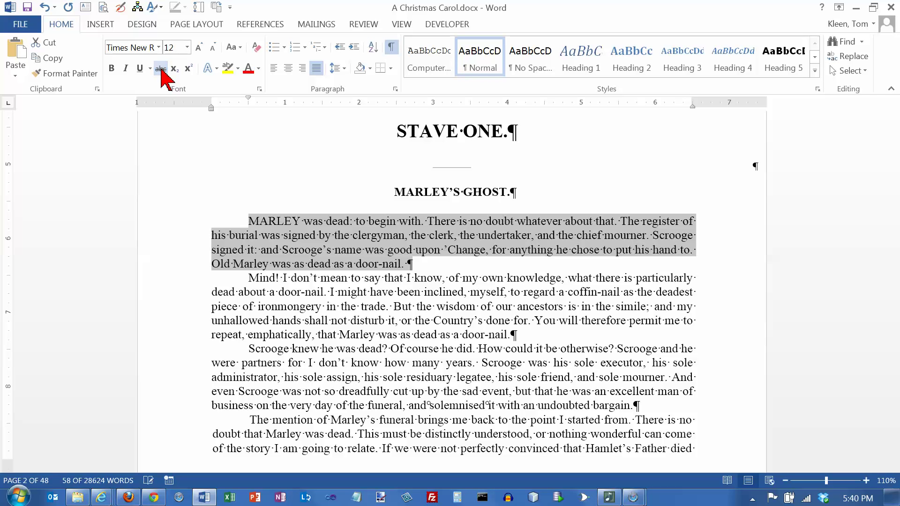
left_click(421, 265)
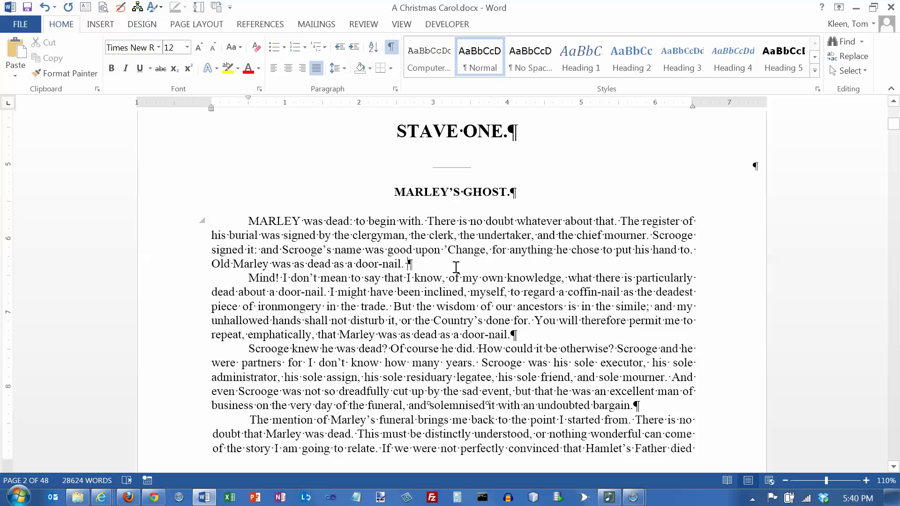
Append 'H2O E=mc2' after door-nail. and make the 2 in H2O subscript.
type("H2")
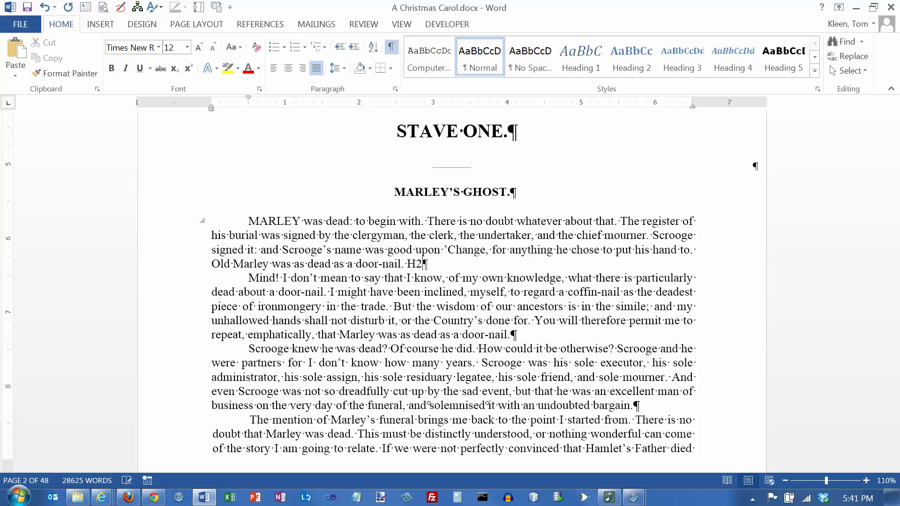
type("O E=mc2")
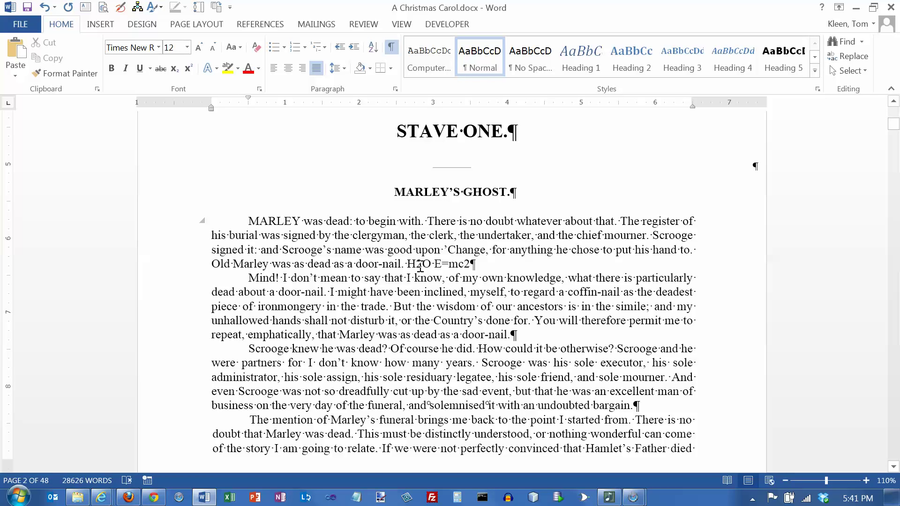
left_click_drag(417, 264, 423, 264)
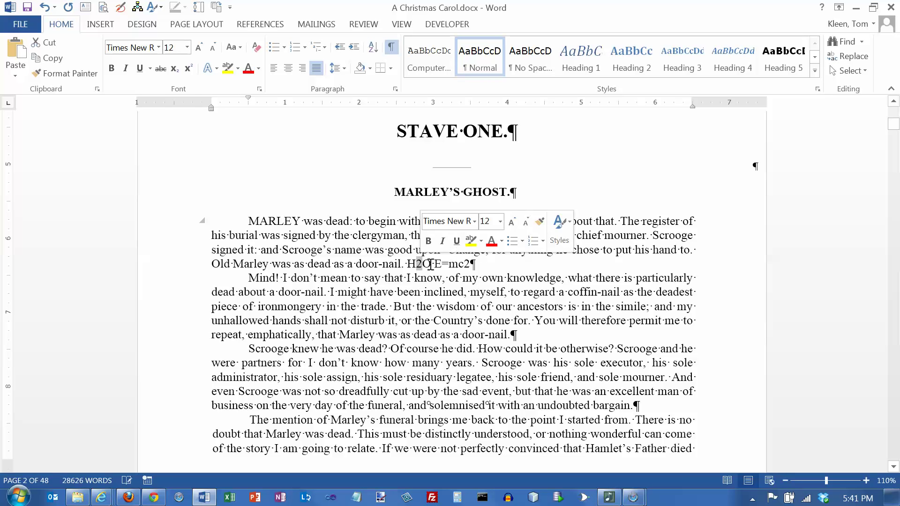
left_click(176, 72)
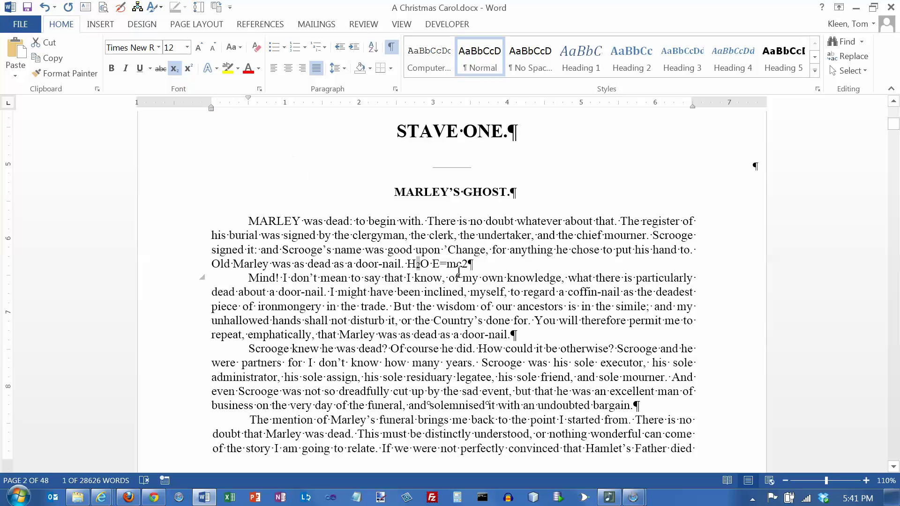
Superscript the 2 in E=mc2, then undo the superscript.
left_click_drag(462, 266, 468, 266)
left_click(189, 68)
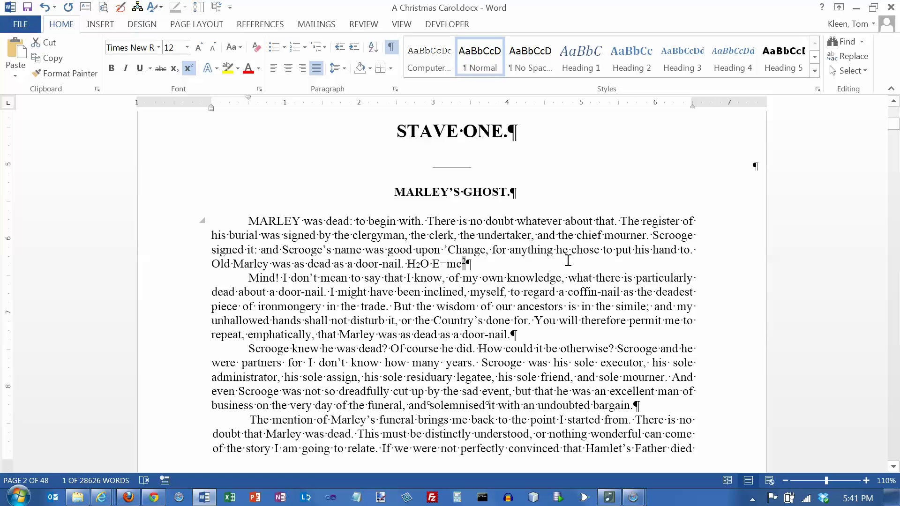
key("ctrl+z")
key("ctrl+z")
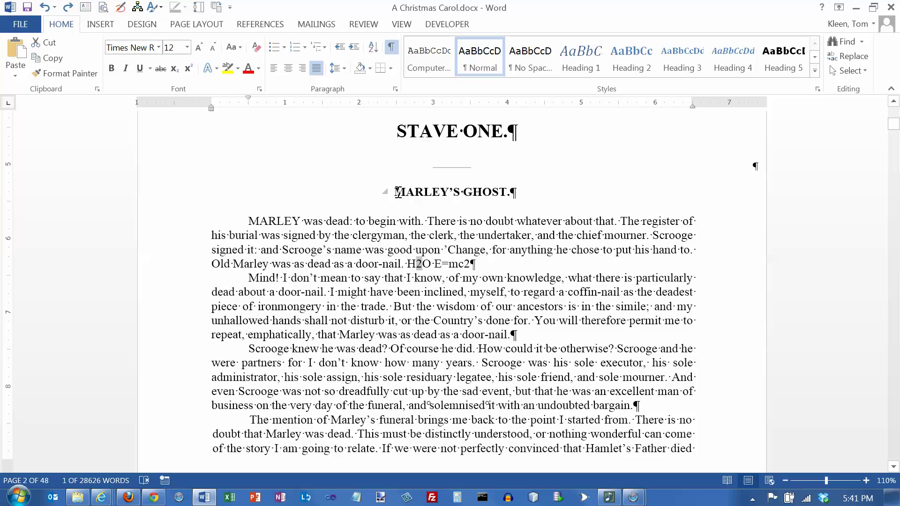
Select the MARLEY'S GHOST heading and preview Outline, Shadow, Reflection and Glow text effects.
left_click_drag(396, 192, 538, 188)
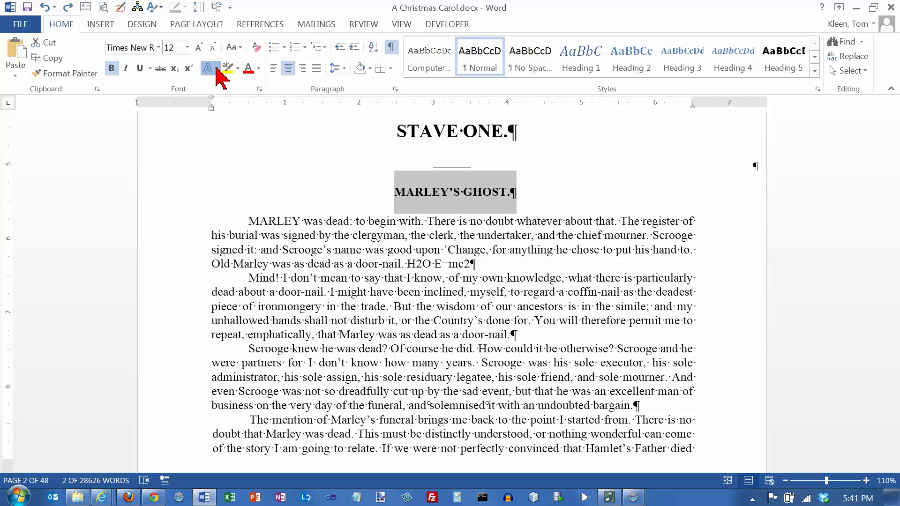
left_click(217, 69)
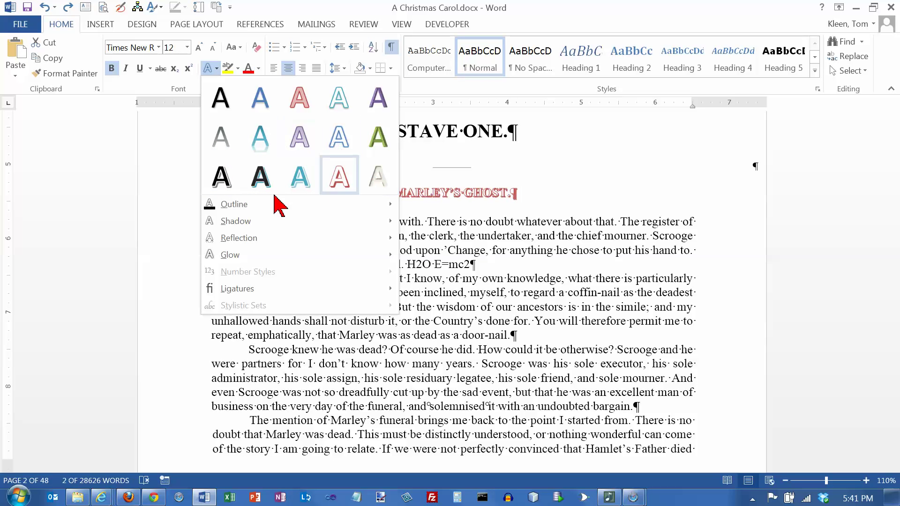
mouse_move(239, 208)
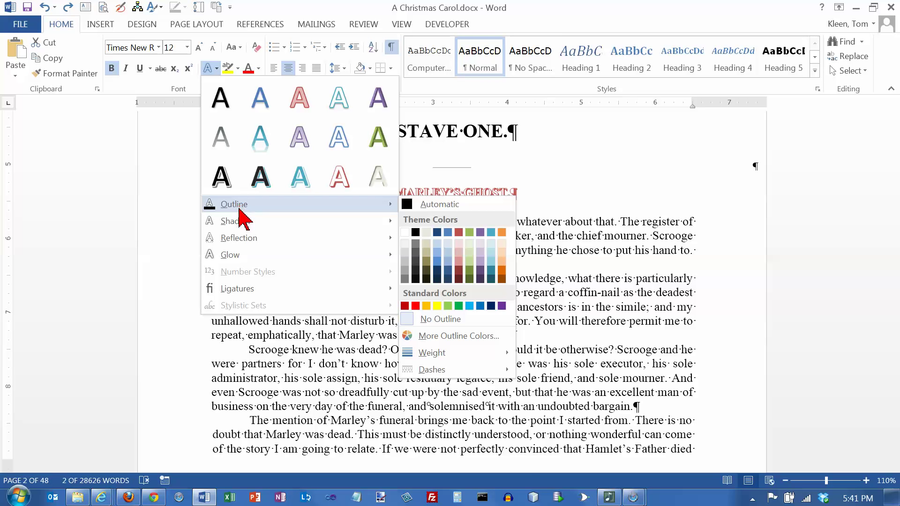
mouse_move(240, 224)
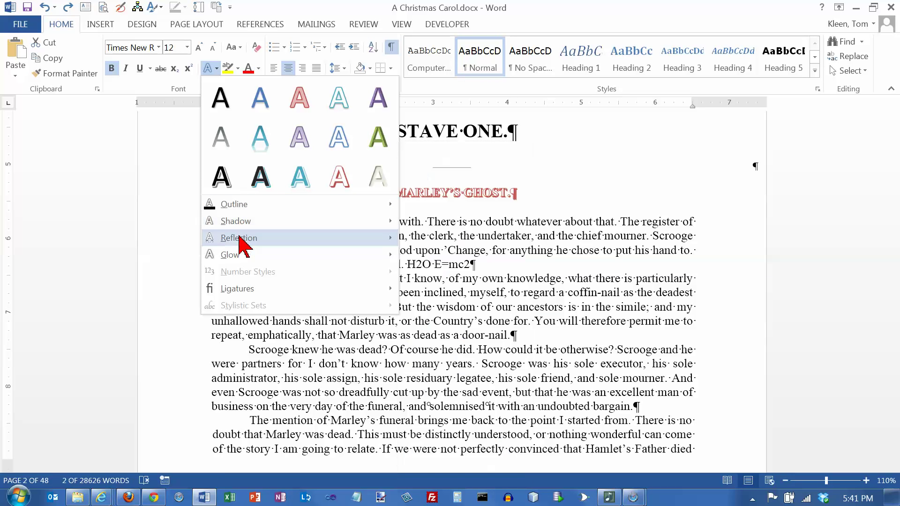
mouse_move(239, 240)
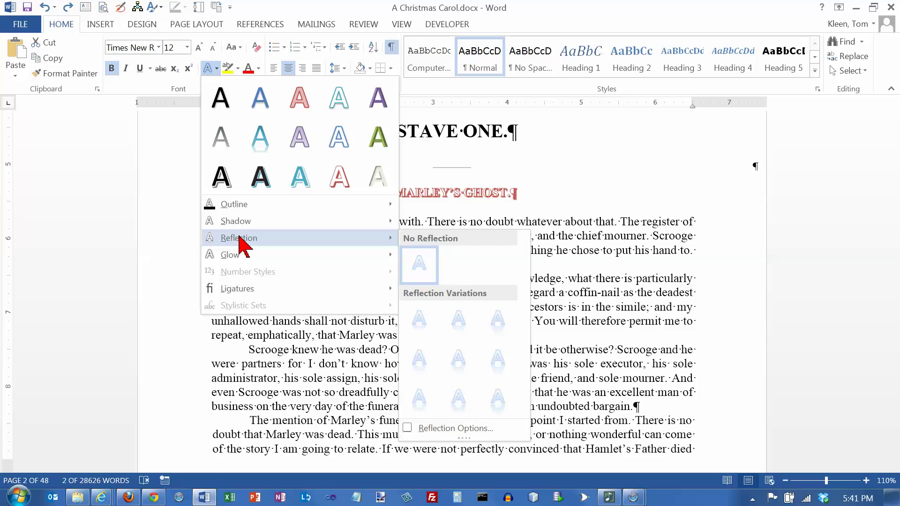
mouse_move(236, 257)
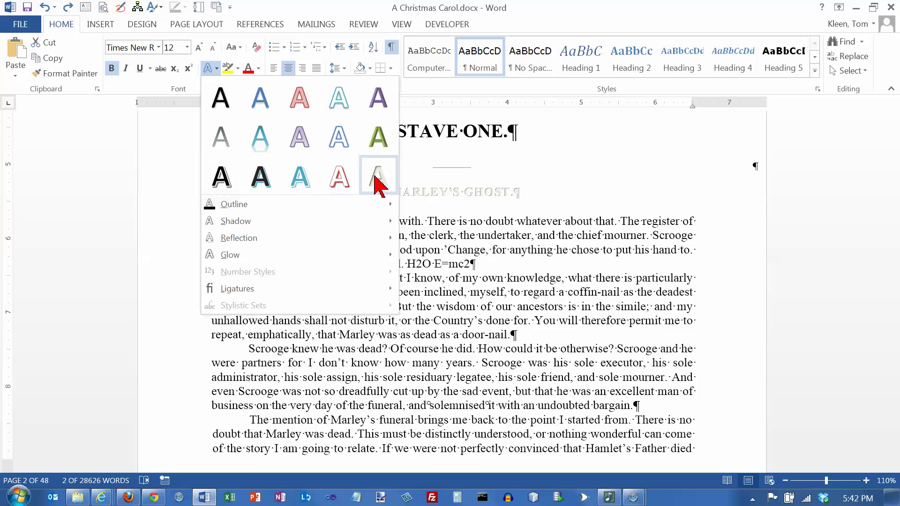
left_click(188, 136)
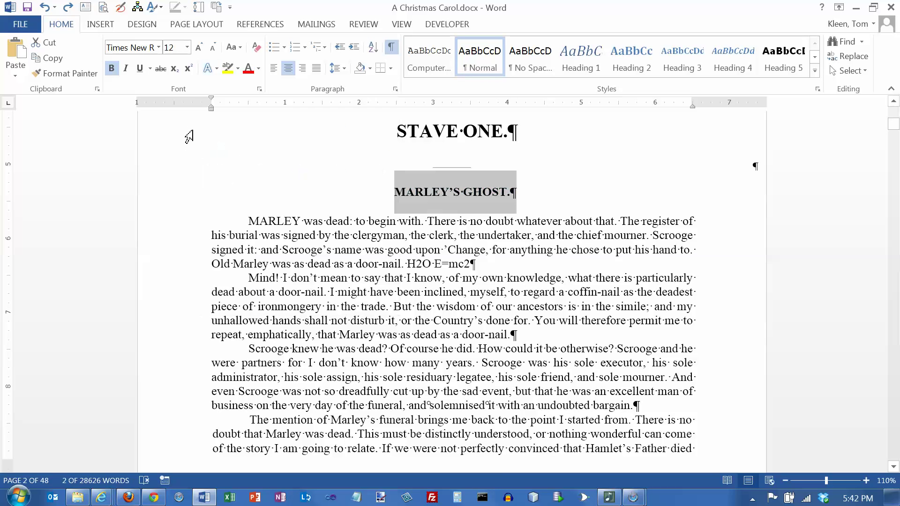
left_click(239, 69)
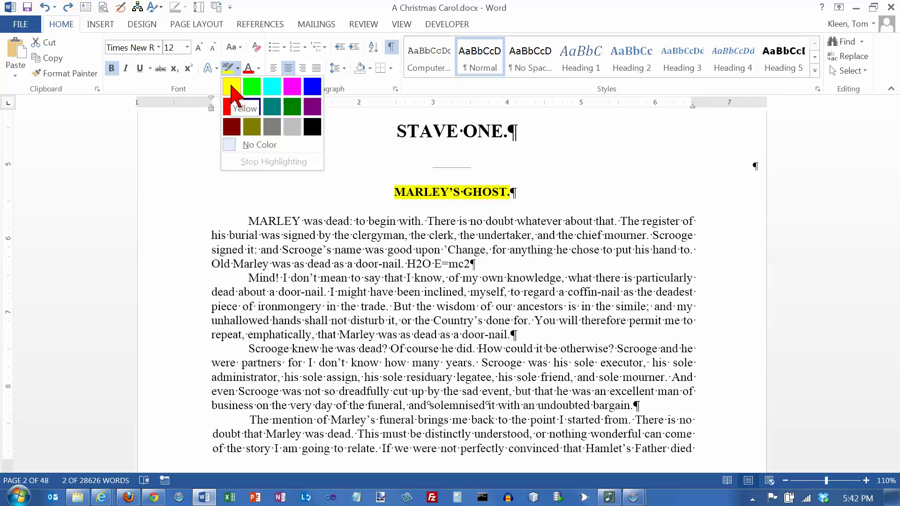
left_click(232, 87)
key("Right")
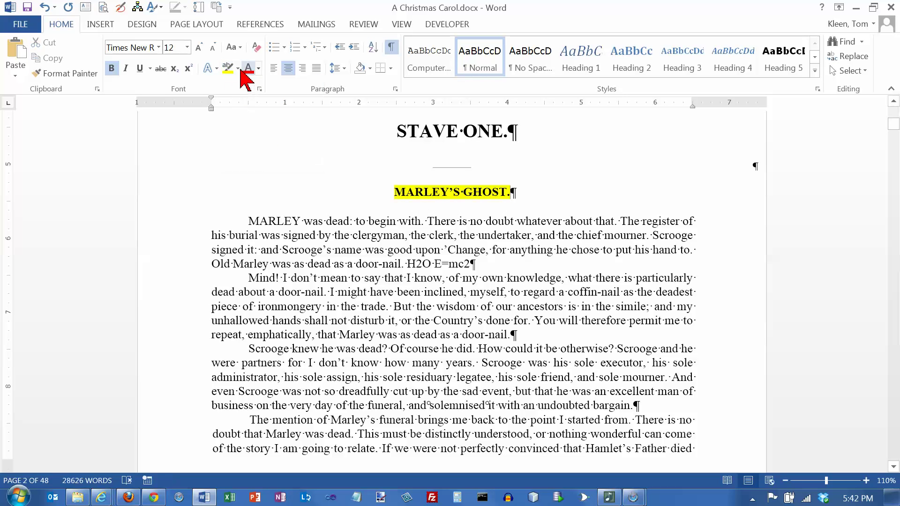
left_click(238, 68)
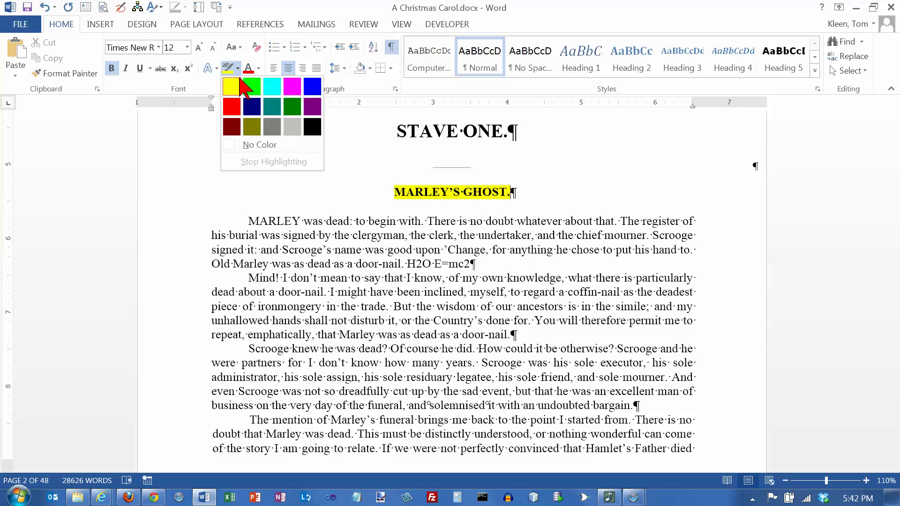
left_click(307, 88)
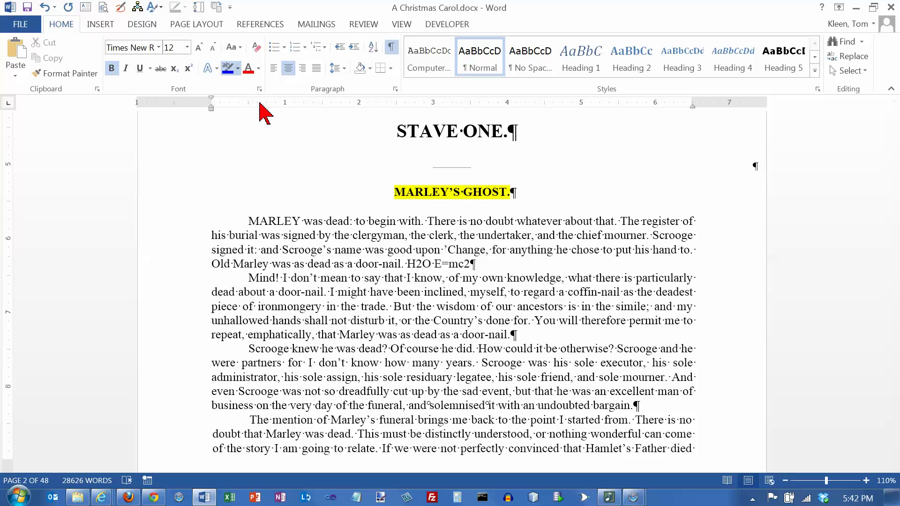
left_click(229, 68)
left_click_drag(395, 194, 524, 205)
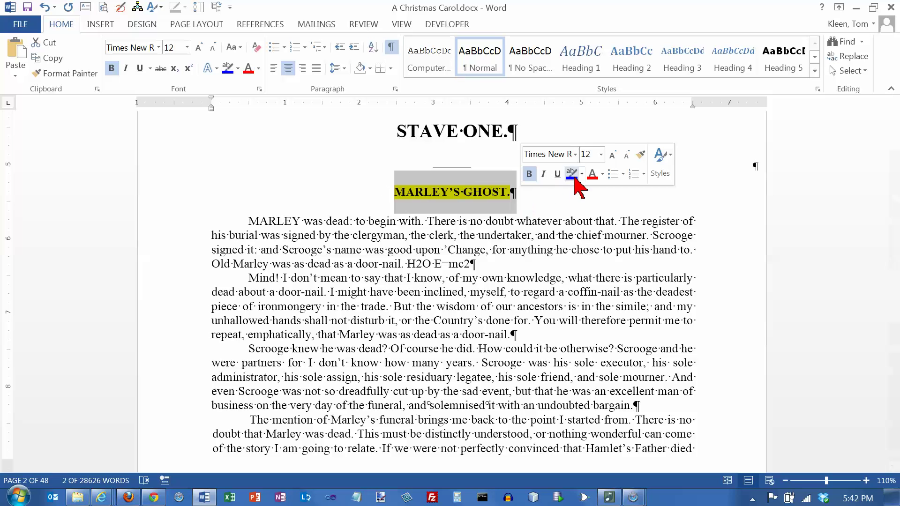
left_click(574, 177)
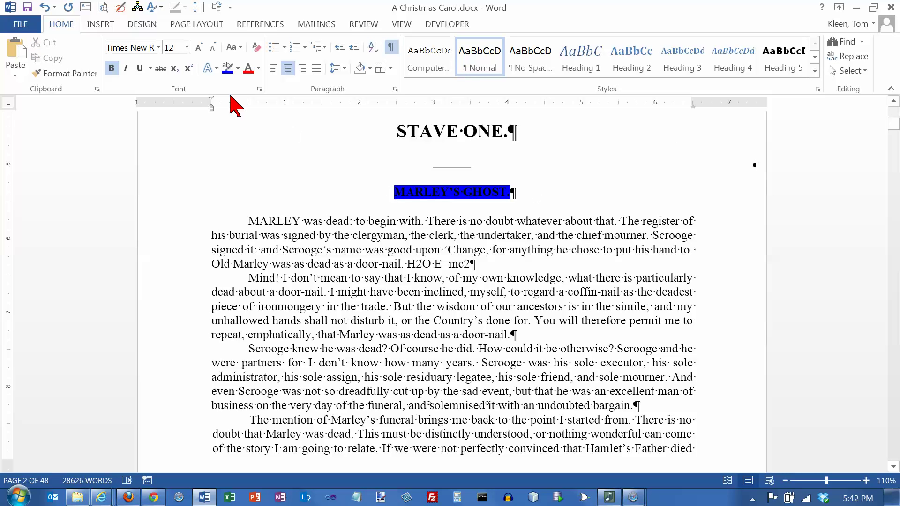
left_click(44, 7)
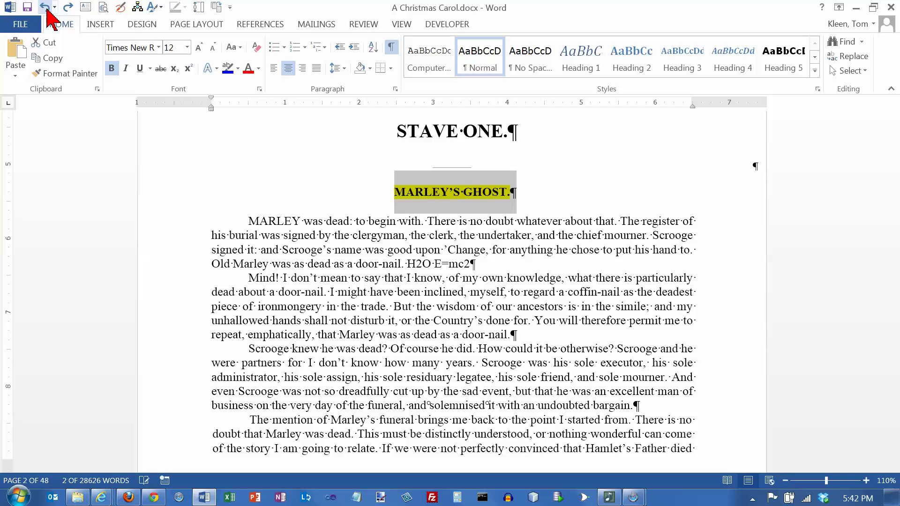
left_click(45, 7)
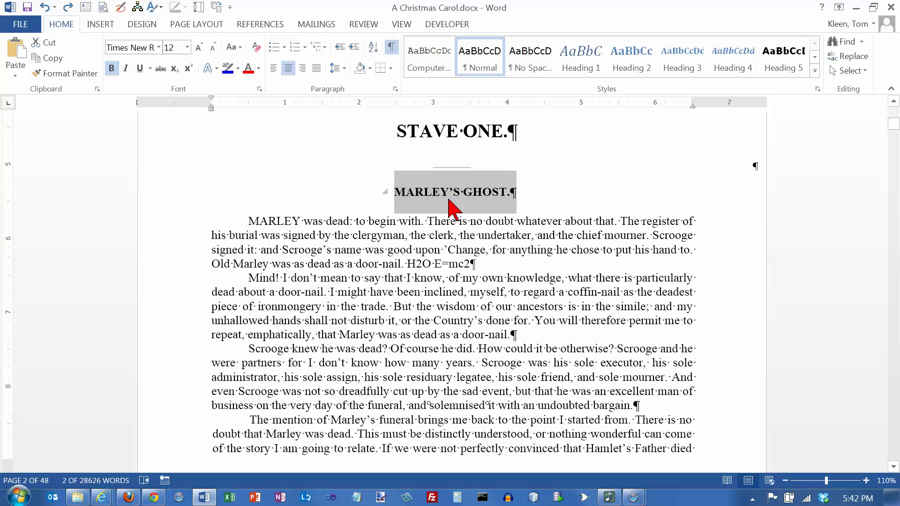
left_click(258, 68)
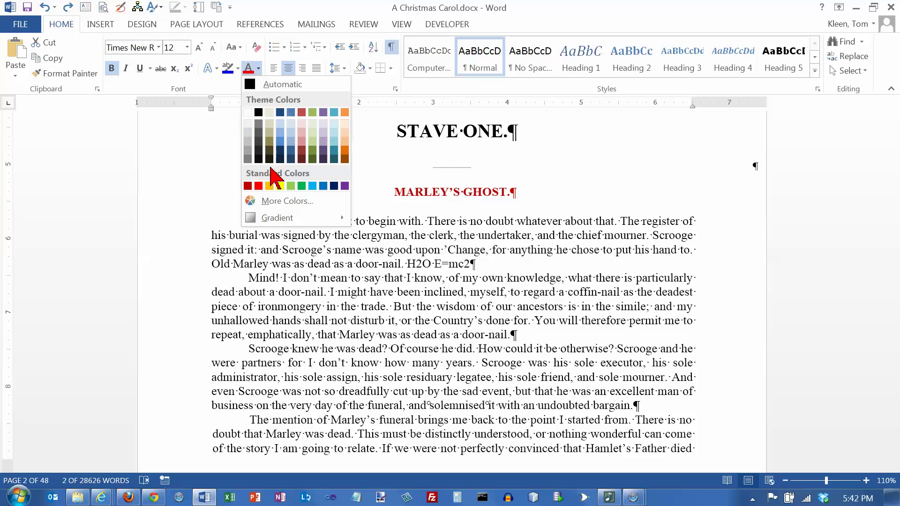
left_click(274, 203)
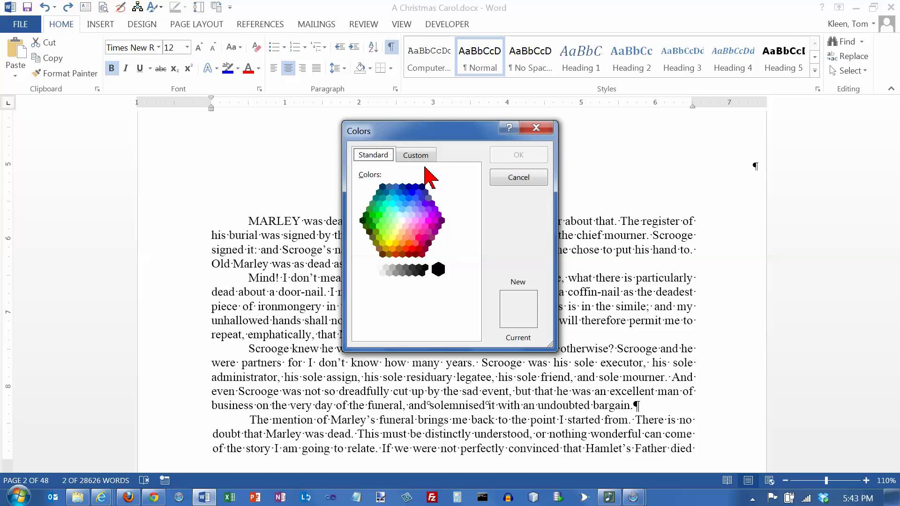
left_click(416, 155)
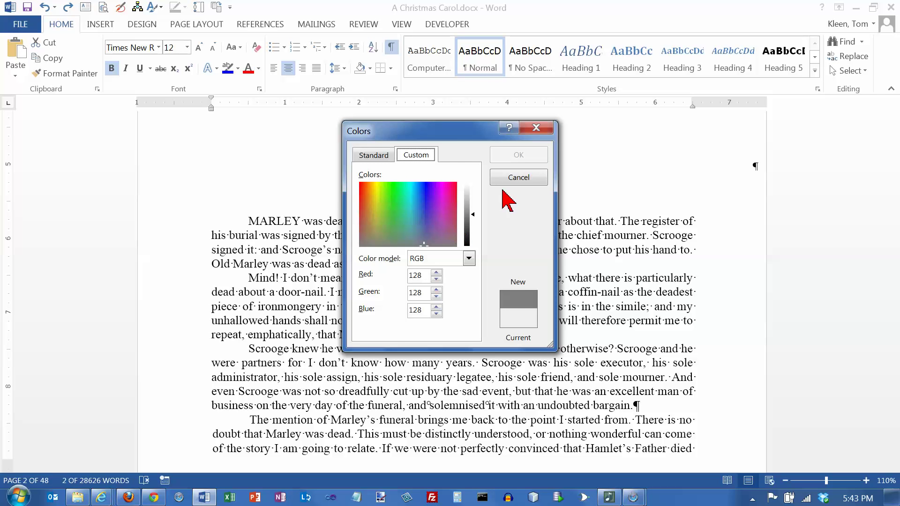
left_click(536, 128)
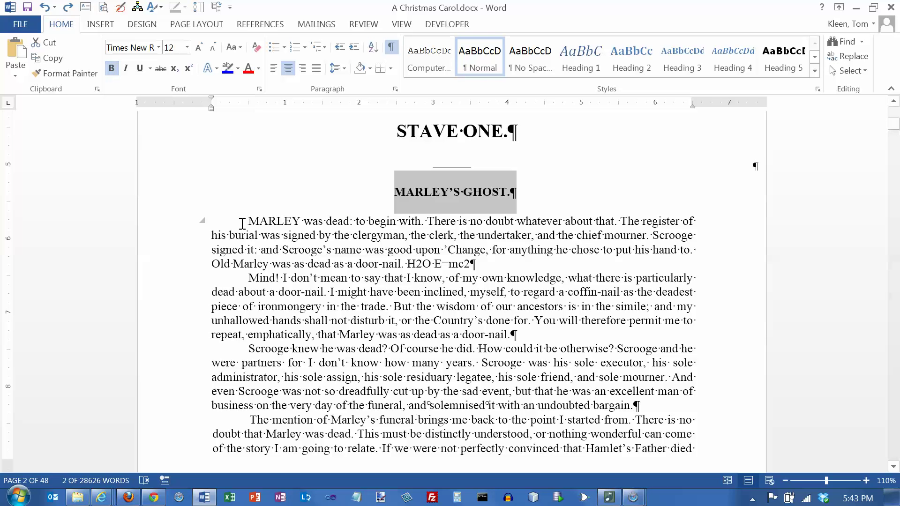
left_click_drag(247, 222, 493, 265)
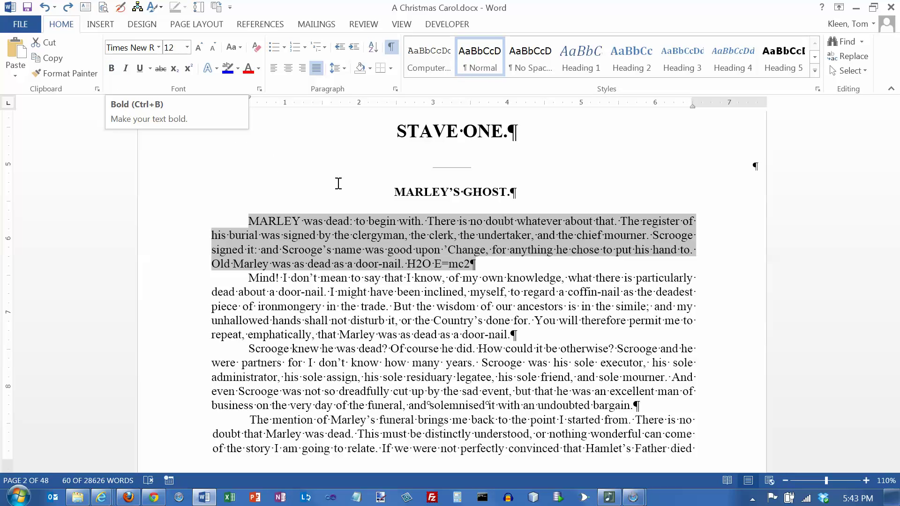
key("ctrl+b")
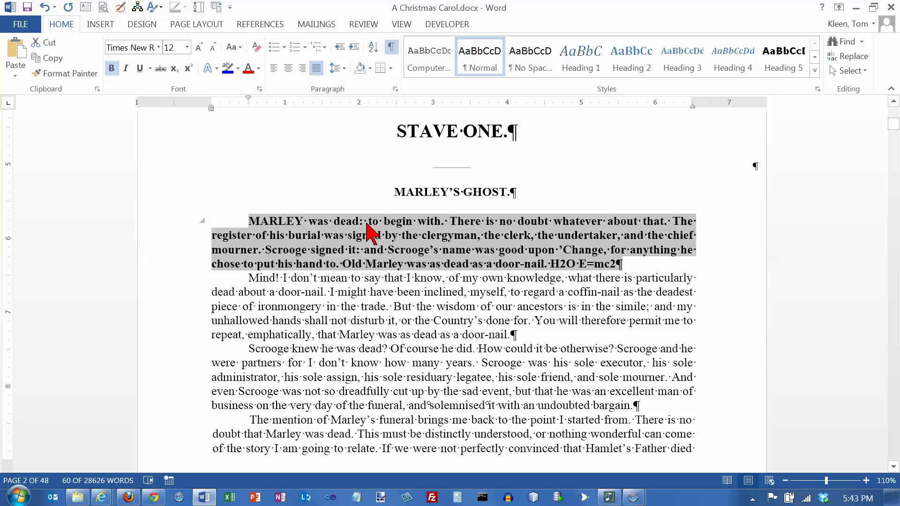
key("ctrl+b")
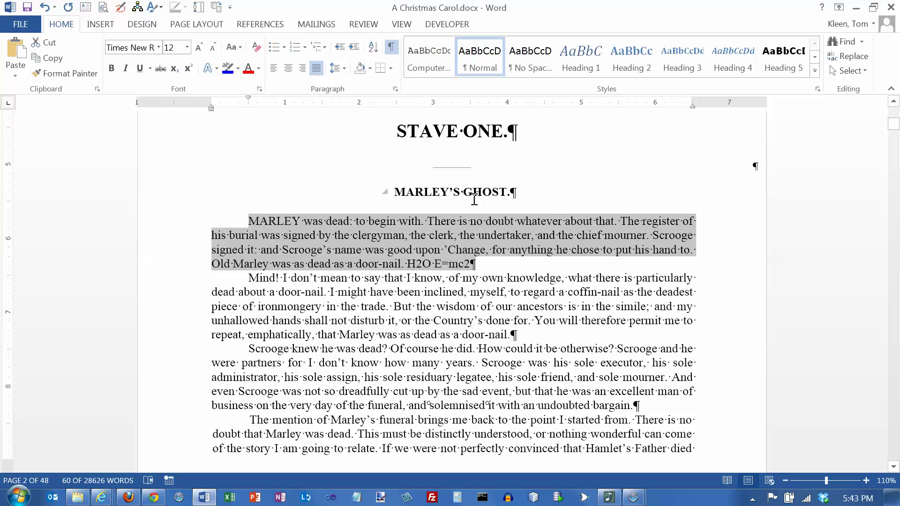
key("ctrl+i")
key("ctrl+i")
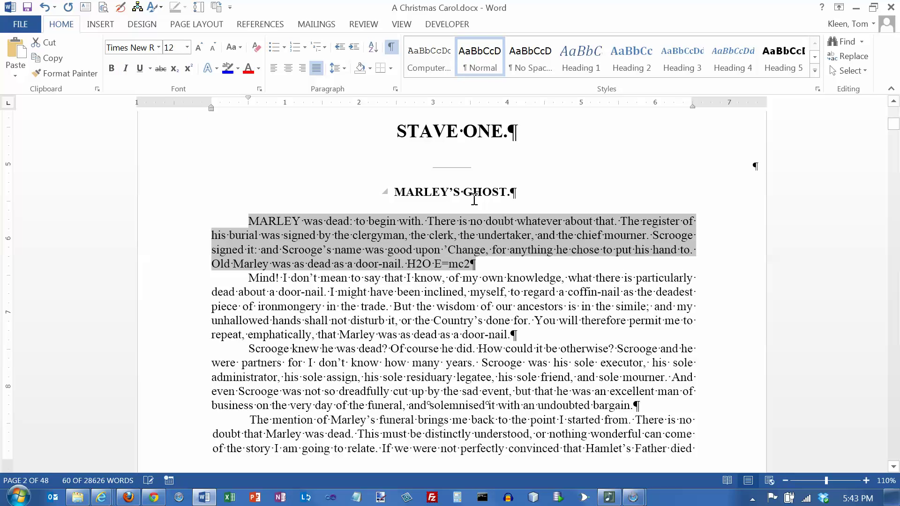
left_click(140, 68)
left_click(140, 69)
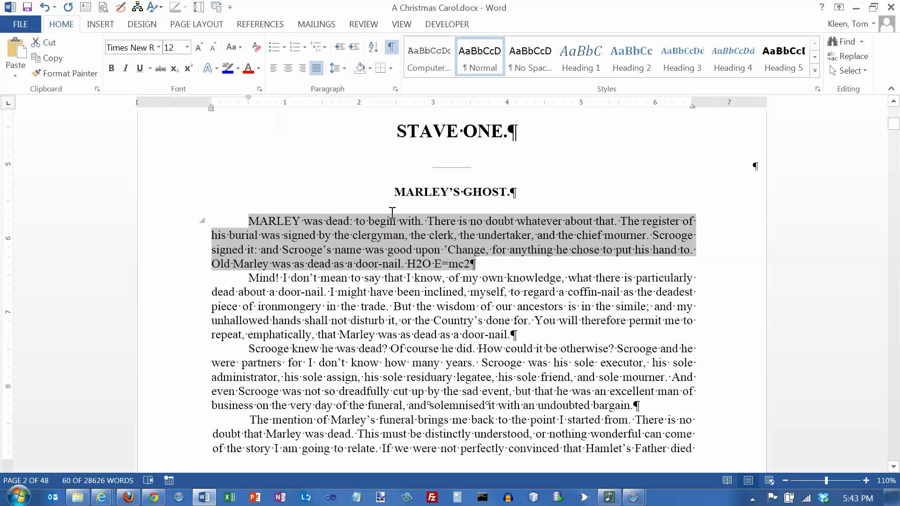
left_click(396, 194)
left_click_drag(397, 193, 514, 194)
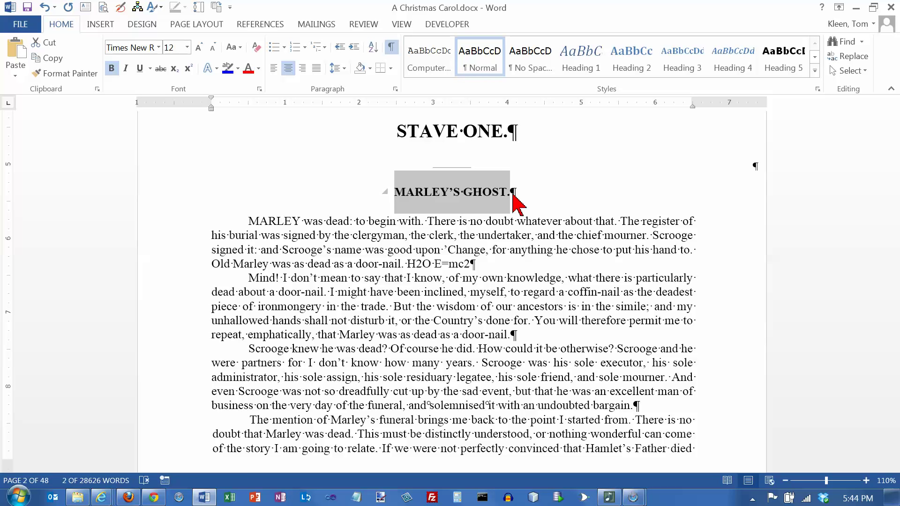
key("ctrl+bracketright")
key("ctrl+bracketright")
key("ctrl+bracketright")
key("ctrl+bracketright")
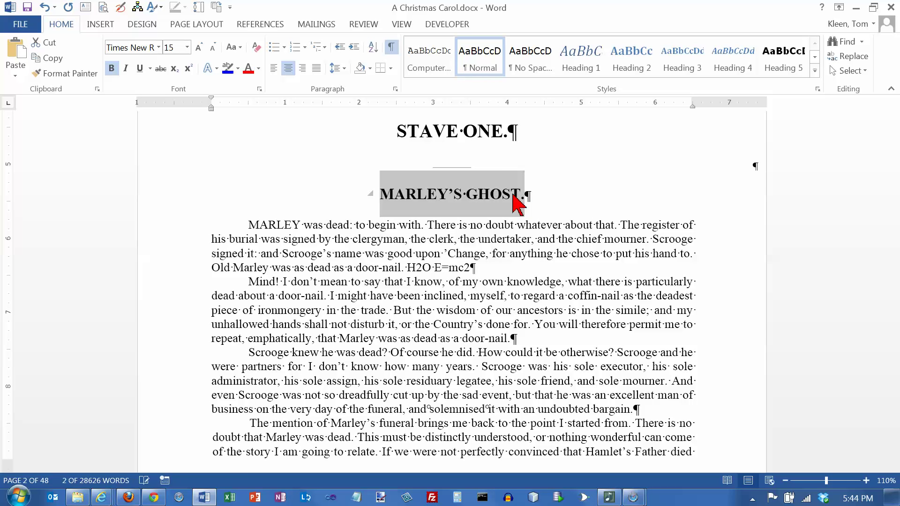
key("ctrl+bracketright")
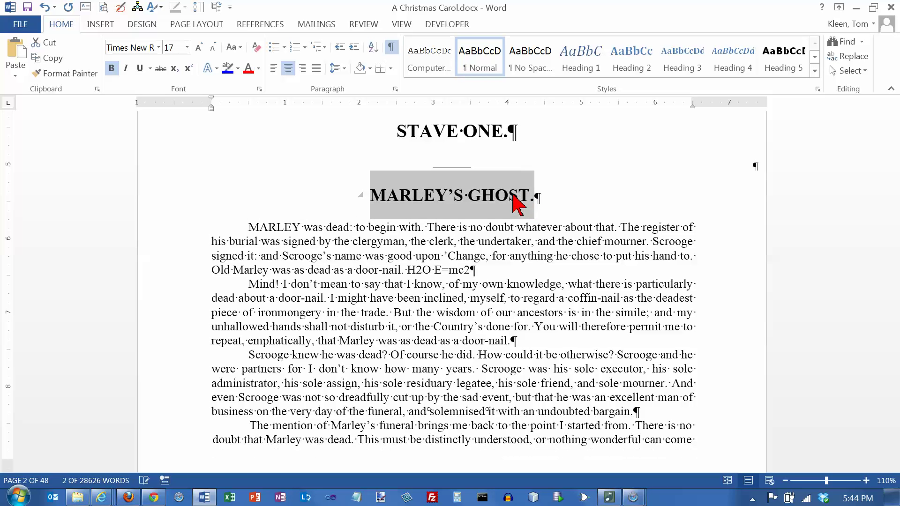
key("ctrl+bracketright")
key("ctrl+bracketright")
key("ctrl+bracketright")
key("ctrl+bracketright")
key("ctrl+bracketright")
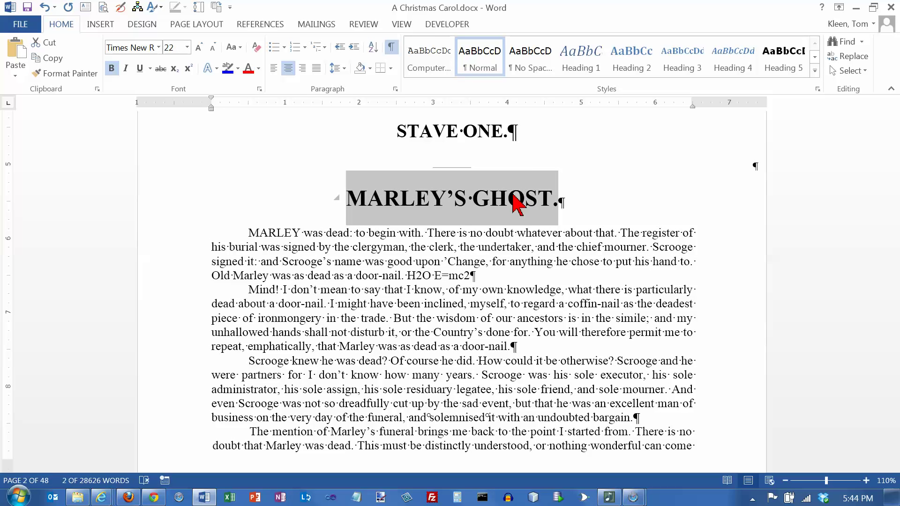
key("ctrl+bracketright")
key("ctrl+bracketright")
key("ctrl+bracketright")
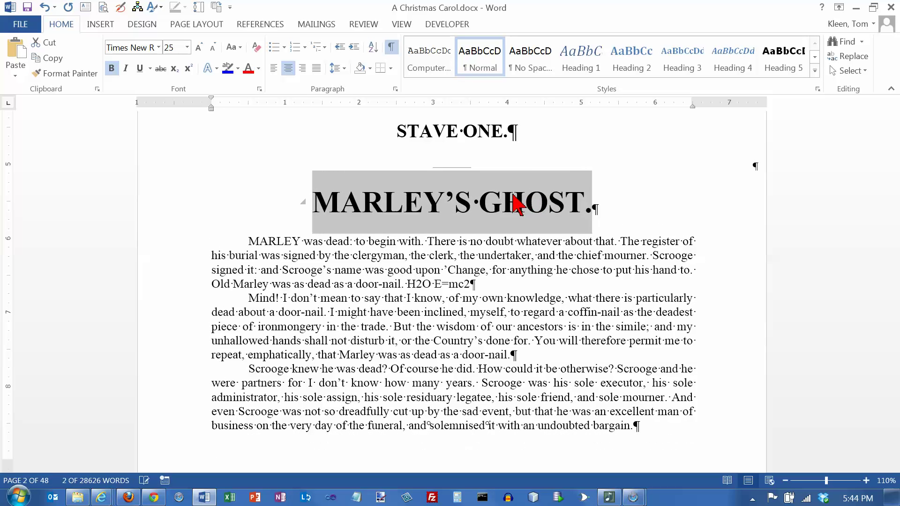
key("ctrl+bracketright")
key("ctrl+bracketright")
key("ctrl+bracketright")
key("ctrl+bracketright")
key("ctrl+bracketright")
key("ctrl+bracketright")
key("ctrl+bracketright")
key("ctrl+bracketright")
key("ctrl+bracketright")
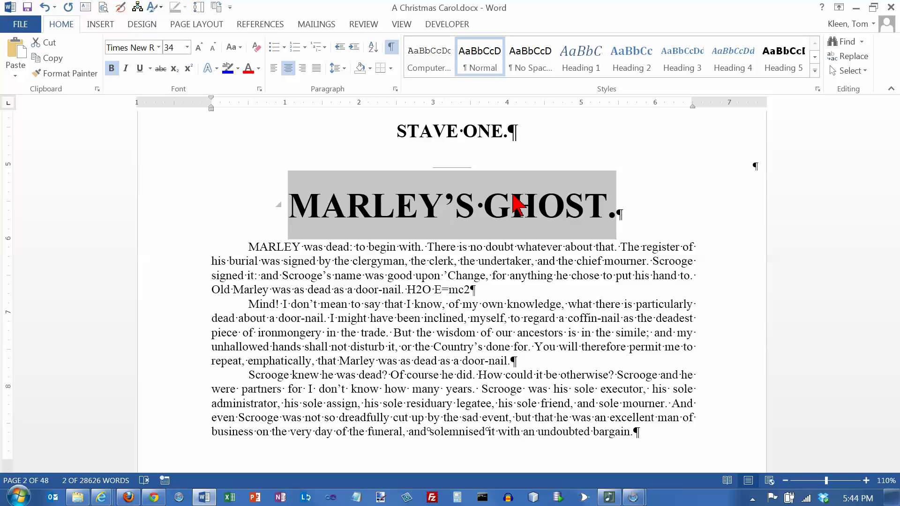
key("ctrl+bracketleft")
key("ctrl+bracketleft")
key("ctrl+bracketleft")
key("ctrl+bracketleft")
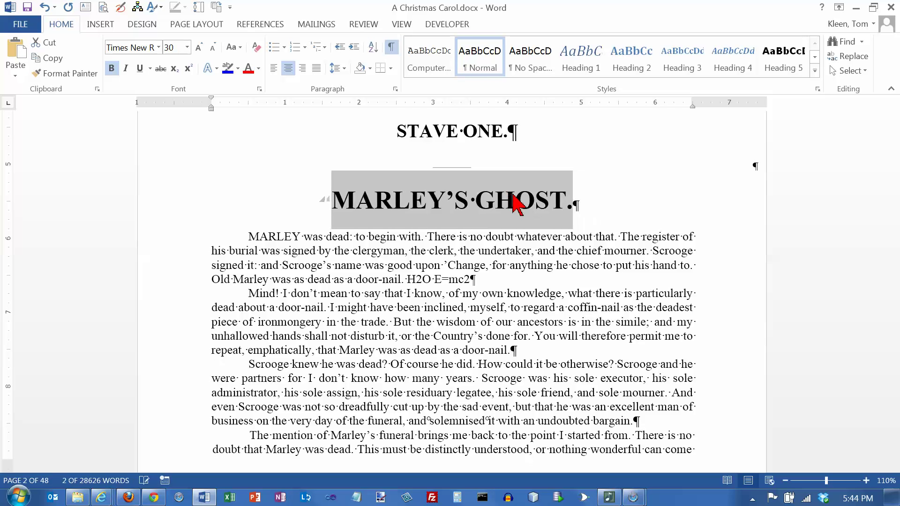
key("ctrl+bracketleft")
key("ctrl+bracketleft")
key("ctrl+bracketleft")
key("ctrl+bracketleft")
key("ctrl+bracketleft")
key("ctrl+bracketleft")
key("ctrl+bracketleft")
key("ctrl+bracketleft")
key("ctrl+bracketleft")
key("ctrl+bracketleft")
key("ctrl+bracketleft")
key("ctrl+bracketleft")
key("ctrl+bracketleft")
key("ctrl+bracketleft")
key("ctrl+bracketleft")
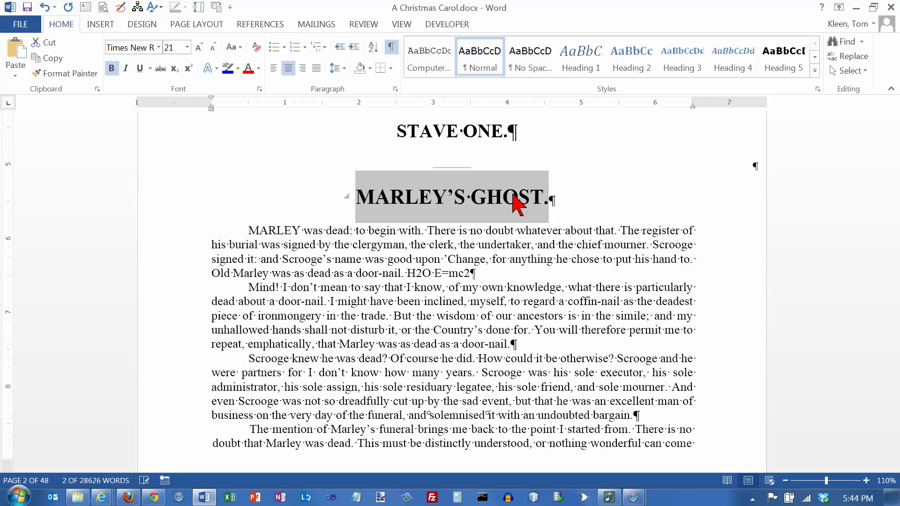
key("ctrl+bracketleft")
key("ctrl+bracketleft")
key("ctrl+bracketleft")
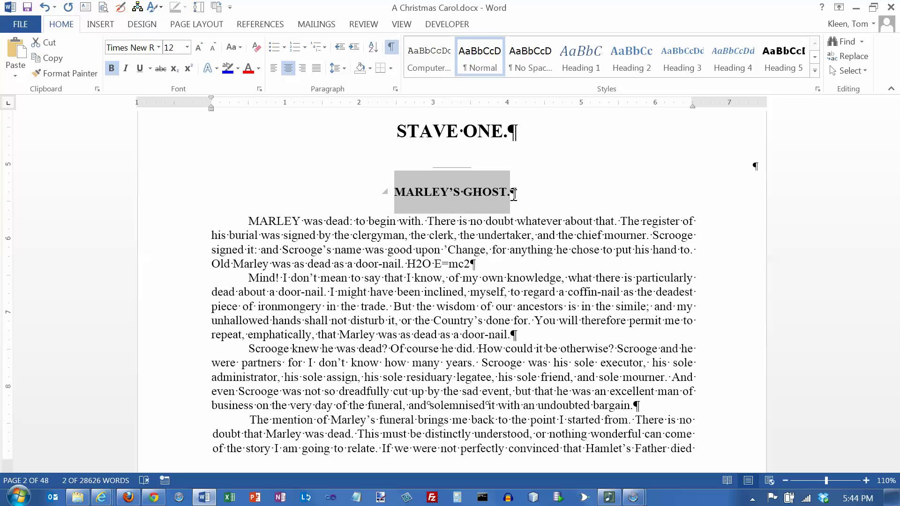
left_click(513, 194)
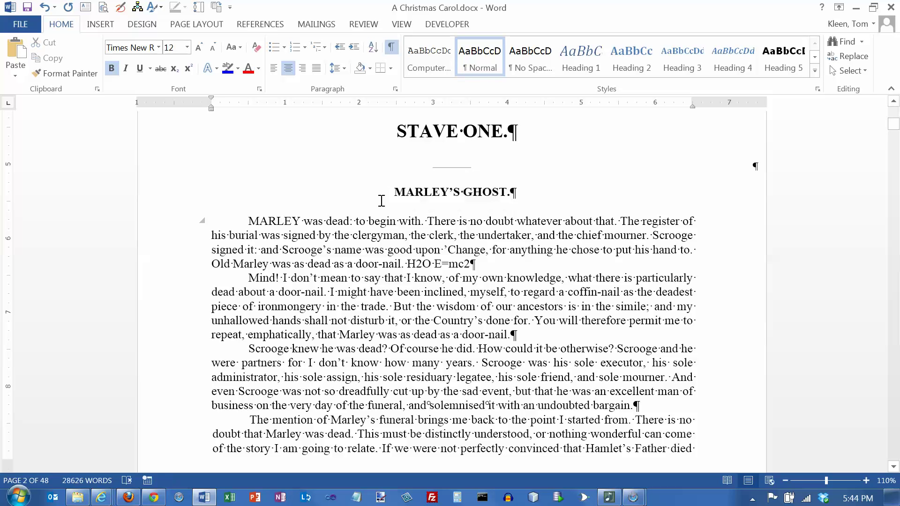